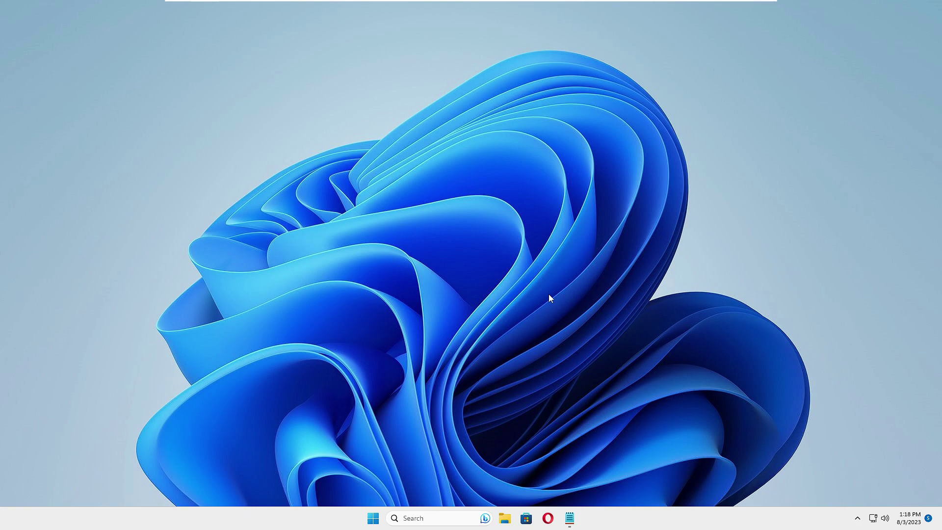
Check the free space on Local Disk (C:) under This PC in File Explorer, and close the window
{"action": "left_click", "coordinate": [504, 518]}
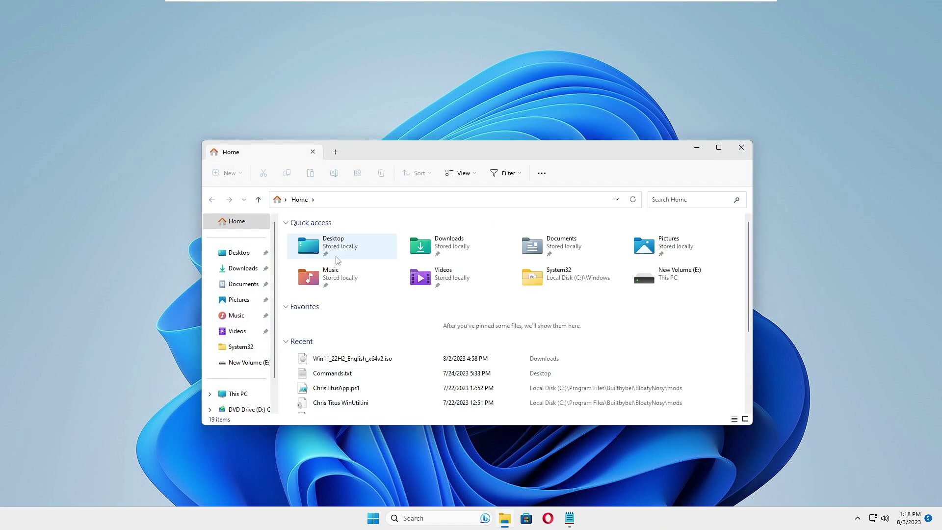
{"action": "left_click", "coordinate": [238, 394]}
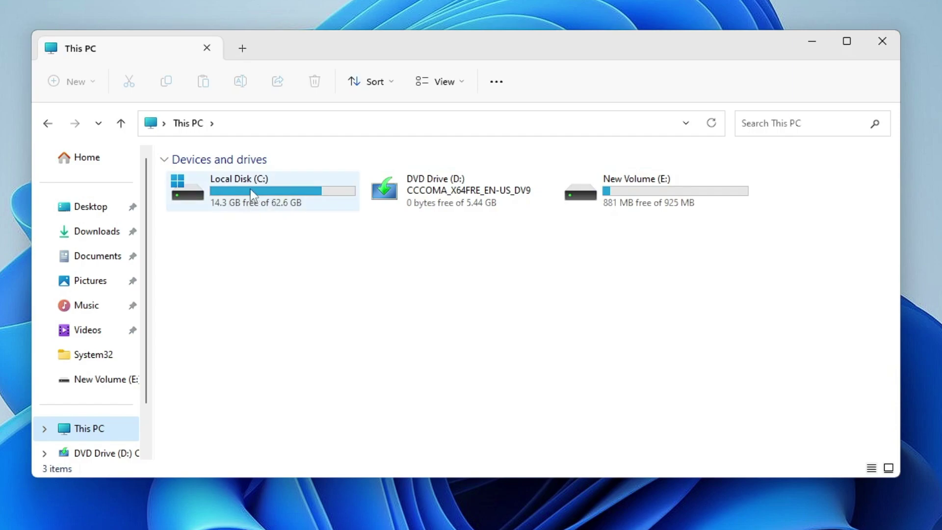
{"action": "mouse_move", "coordinate": [178, 180]}
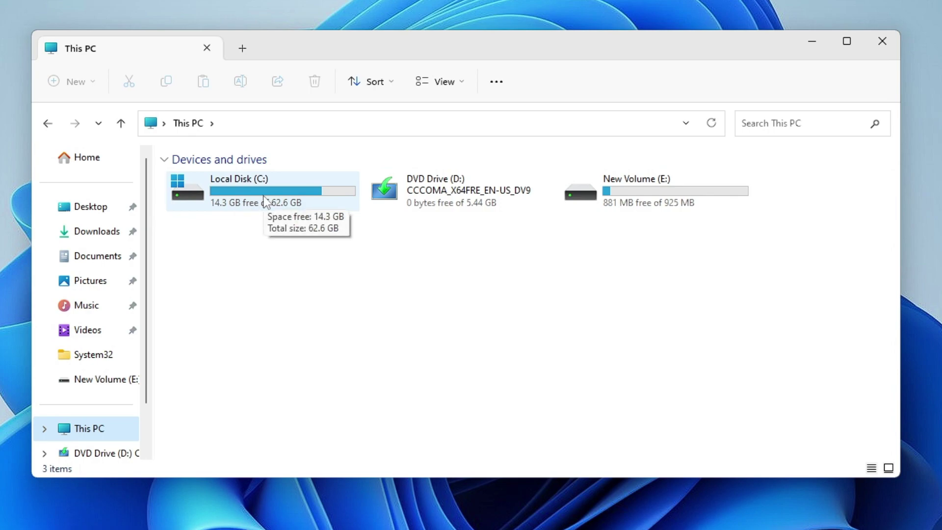
{"action": "left_click", "coordinate": [251, 202]}
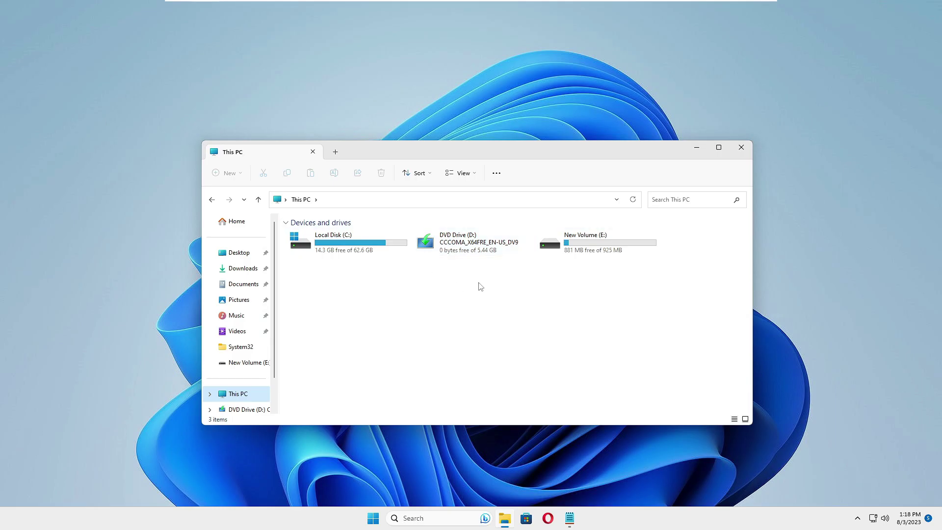
{"action": "left_click", "coordinate": [741, 147]}
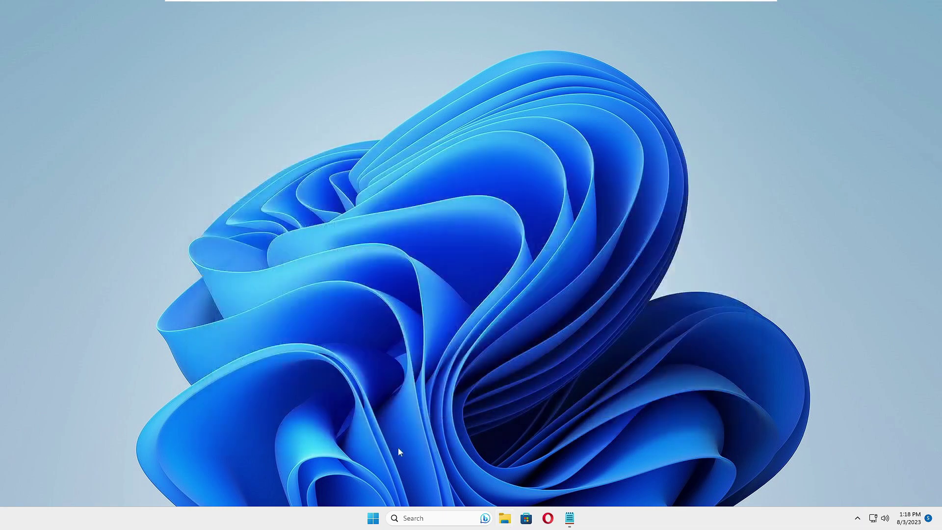
Open Programs and Features through appwiz.cpl and bring up the list for turning Windows features on or off
{"action": "left_click", "coordinate": [413, 518]}
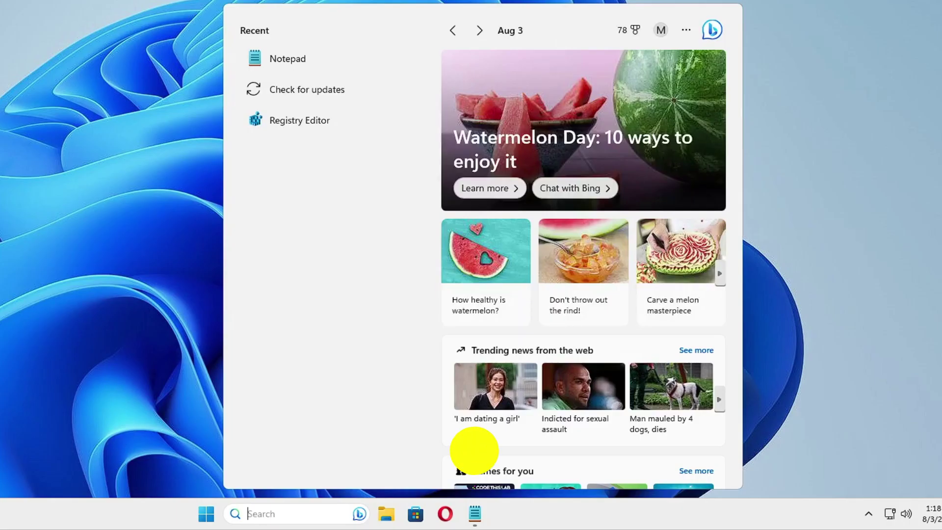
{"action": "type", "text": "appw"}
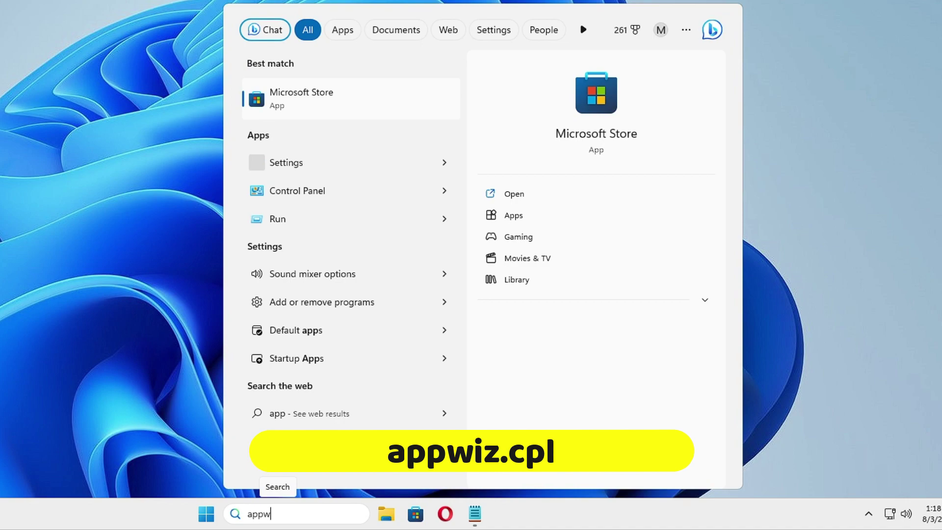
{"action": "type", "text": "iz.cpl"}
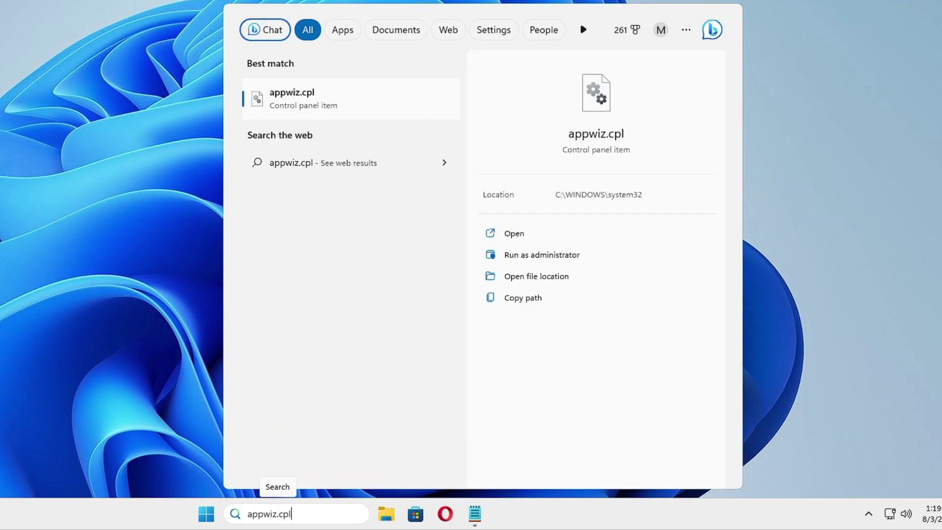
{"action": "key", "text": "Return"}
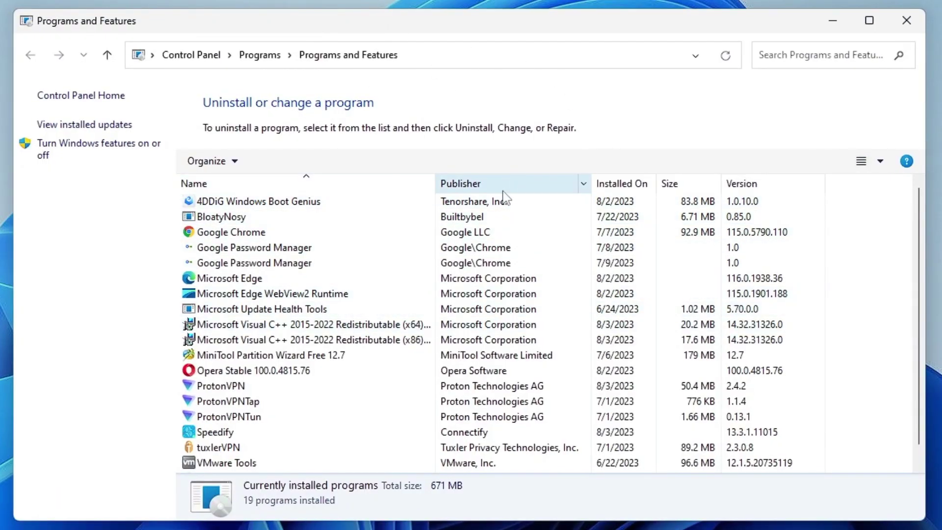
{"action": "left_click", "coordinate": [111, 149]}
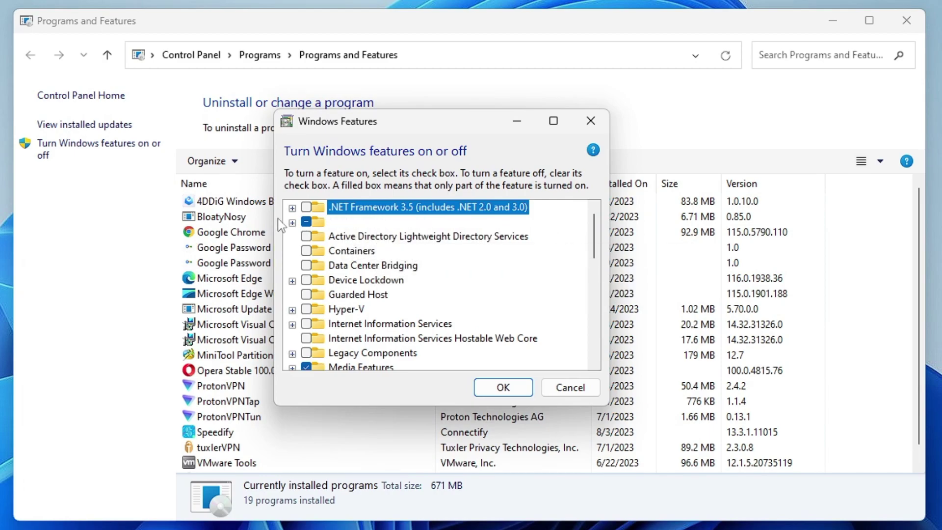
Turn off .NET Framework 4.8 Advanced Services in Windows Features, apply the change and close the dialog
{"action": "left_click", "coordinate": [305, 224]}
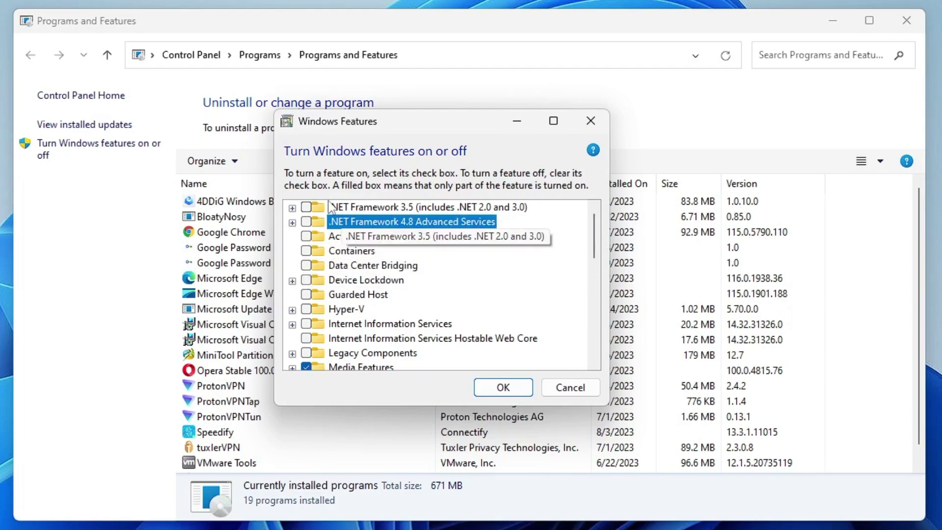
{"action": "left_click", "coordinate": [503, 385]}
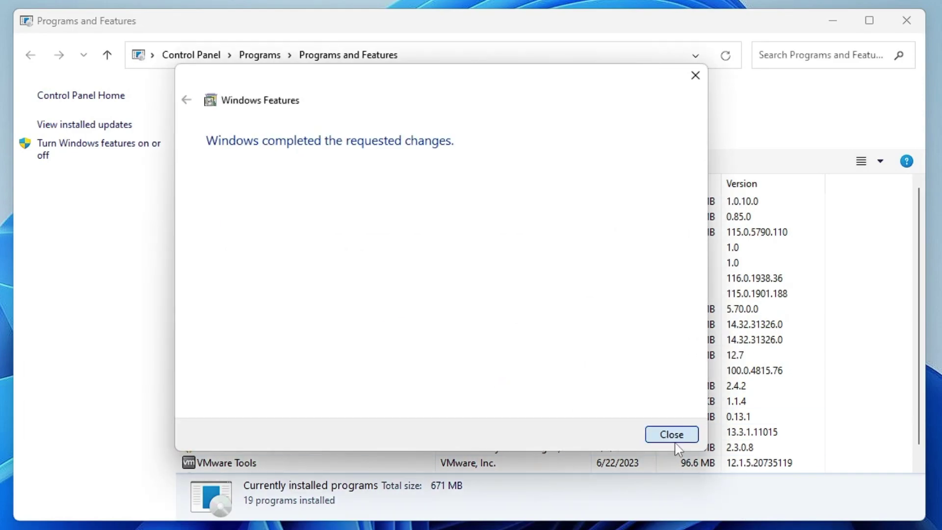
{"action": "left_click", "coordinate": [672, 435]}
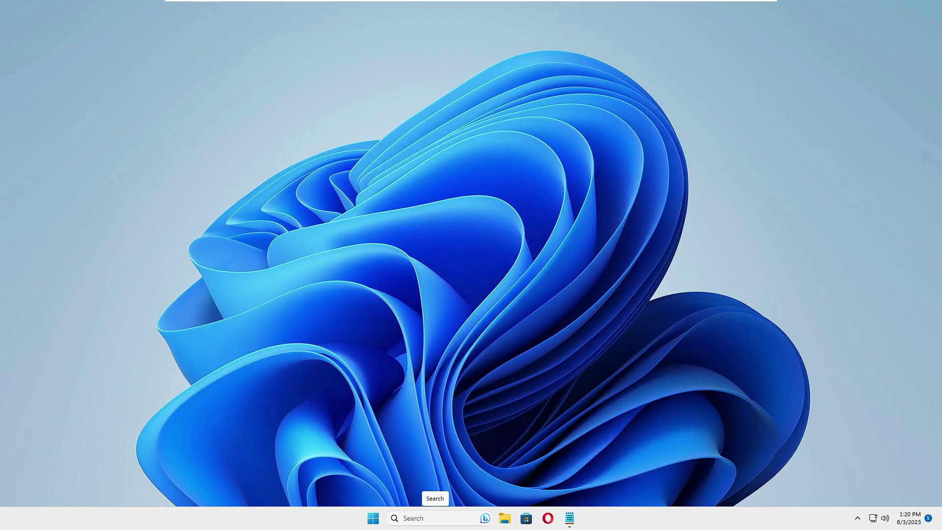
Search Windows for cmd and open Command Prompt as administrator
{"action": "left_click", "coordinate": [429, 519]}
{"action": "type", "text": "cmd"}
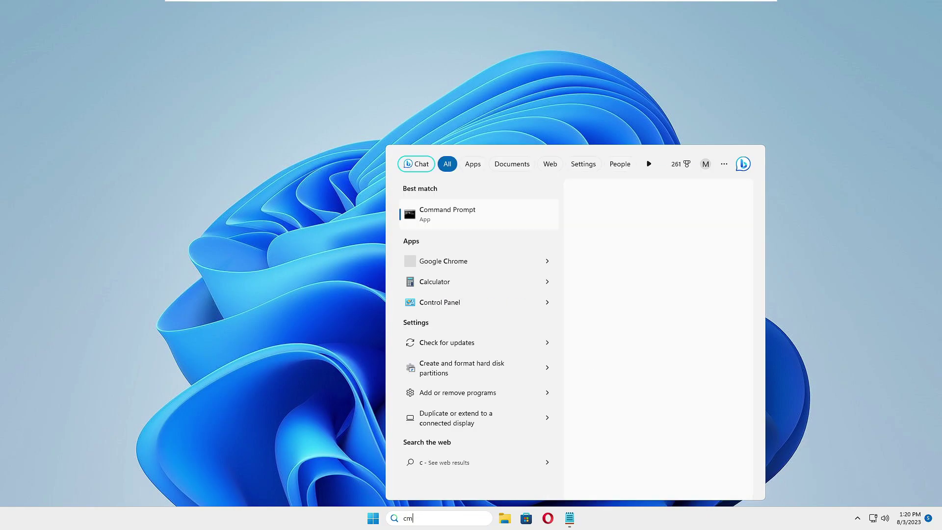
{"action": "right_click", "coordinate": [477, 213]}
{"action": "left_click", "coordinate": [520, 227]}
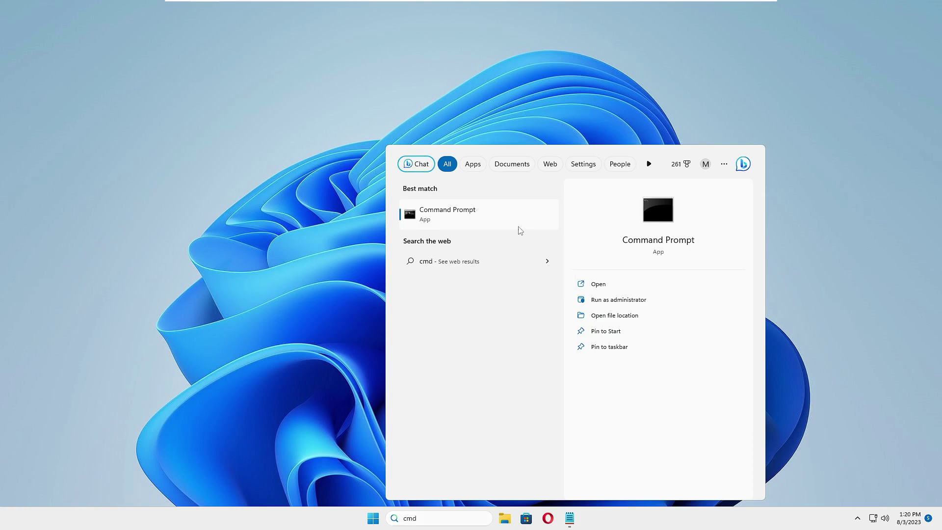
{"action": "left_click", "coordinate": [443, 336]}
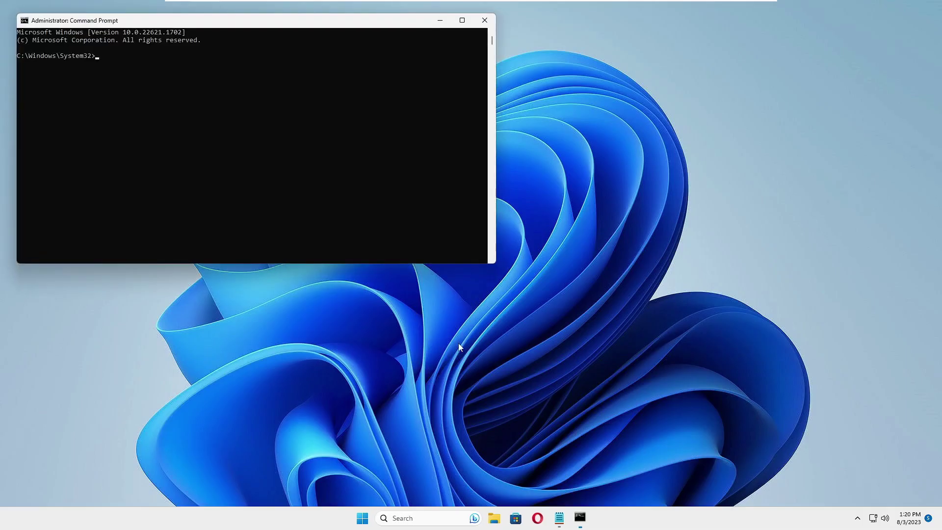
Run DISM /Online /Enable-Feature /FeatureName:NetFx3 /All in the administrator Command Prompt
{"action": "left_click_drag", "start_coordinate": [336, 20], "coordinate": [575, 130]}
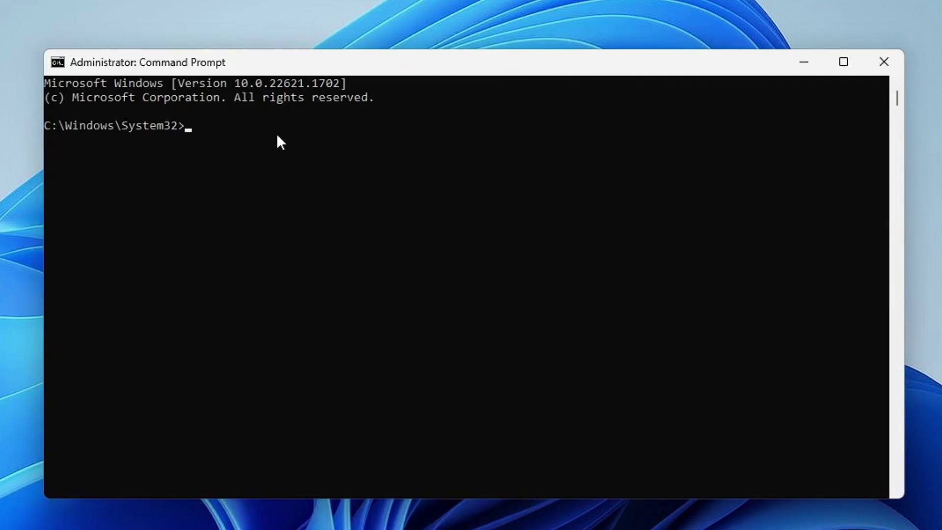
{"action": "type", "text": "DISM /Online /Enable-Feature /FeatureName:NetFx3 /All"}
{"action": "key", "text": "Return"}
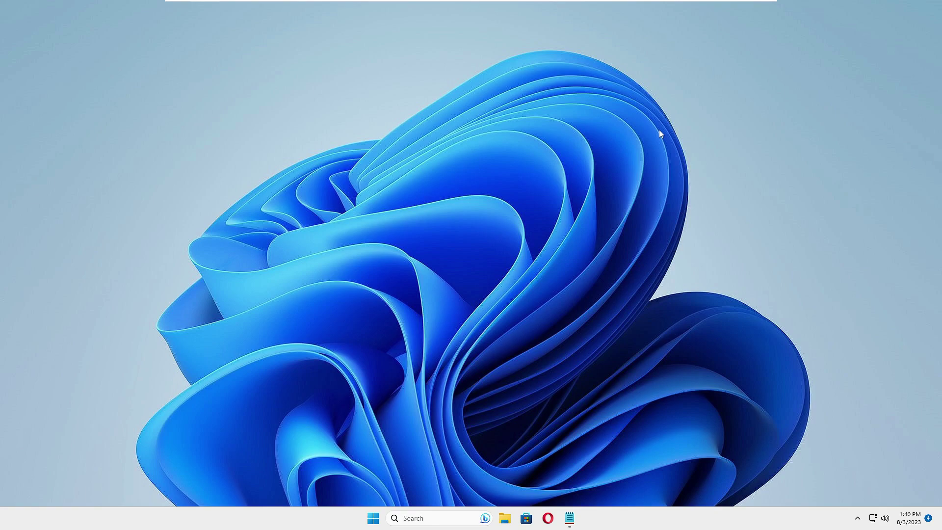
Search Windows for gpedit and open the Local Group Policy Editor
{"action": "left_click", "coordinate": [407, 518]}
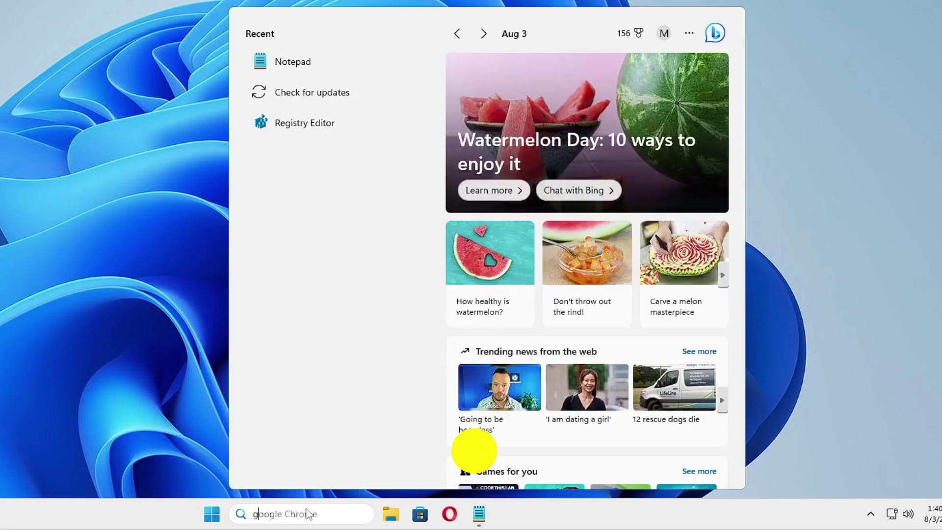
{"action": "type", "text": "gpedit"}
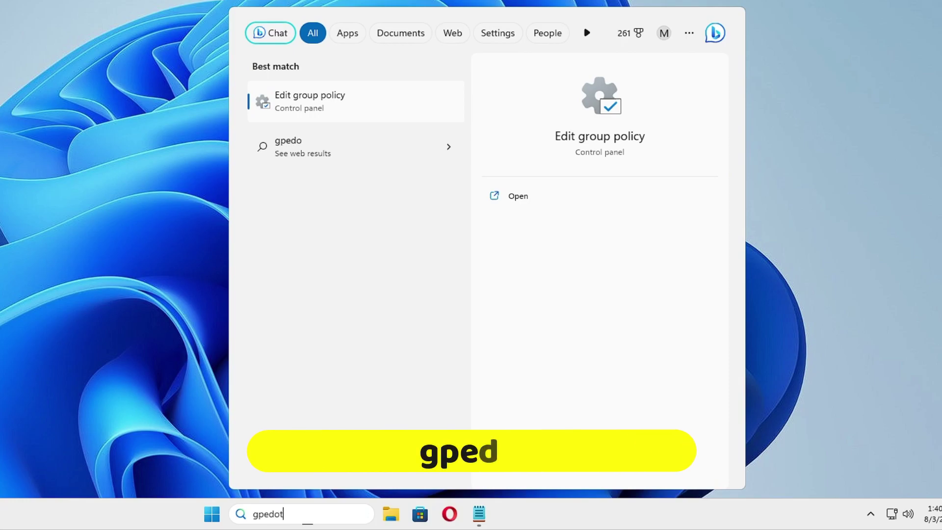
{"action": "left_click", "coordinate": [340, 89]}
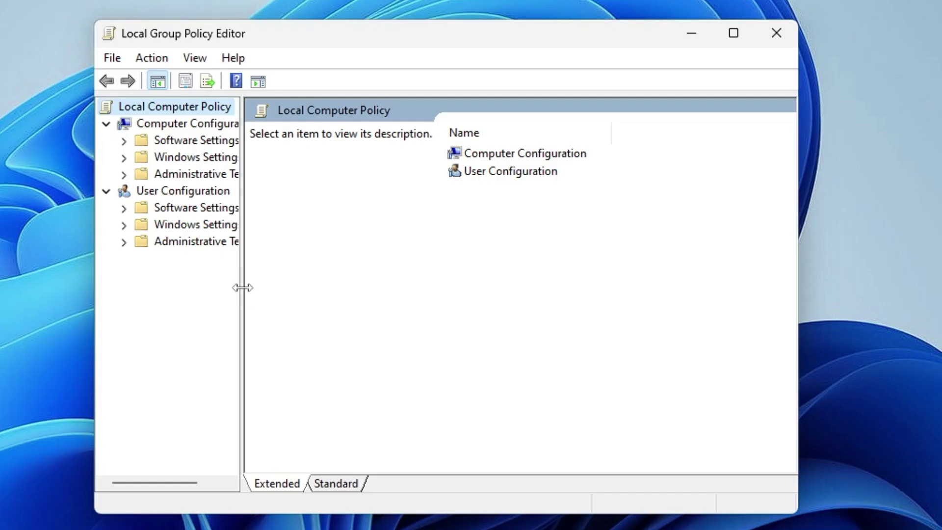
Display the System policies under Computer Configuration > Administrative Templates, widening the tree pane and the window to make setting names readable
{"action": "left_click_drag", "start_coordinate": [227, 184], "coordinate": [326, 190]}
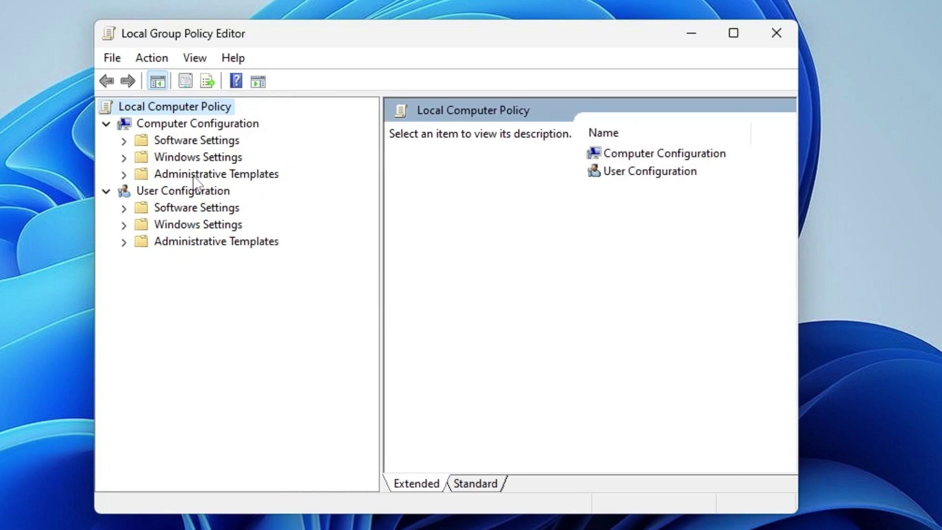
{"action": "left_click", "coordinate": [234, 175]}
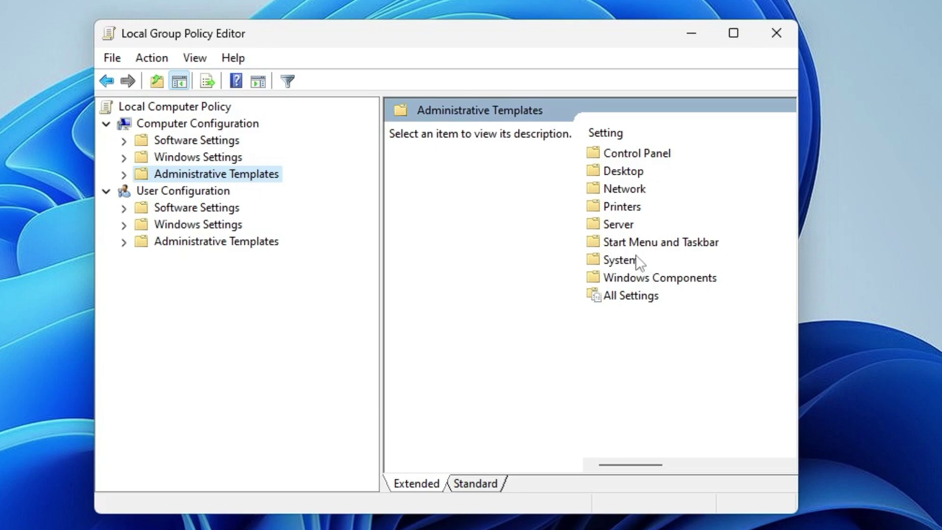
{"action": "left_click", "coordinate": [617, 263]}
{"action": "double_click", "coordinate": [618, 262]}
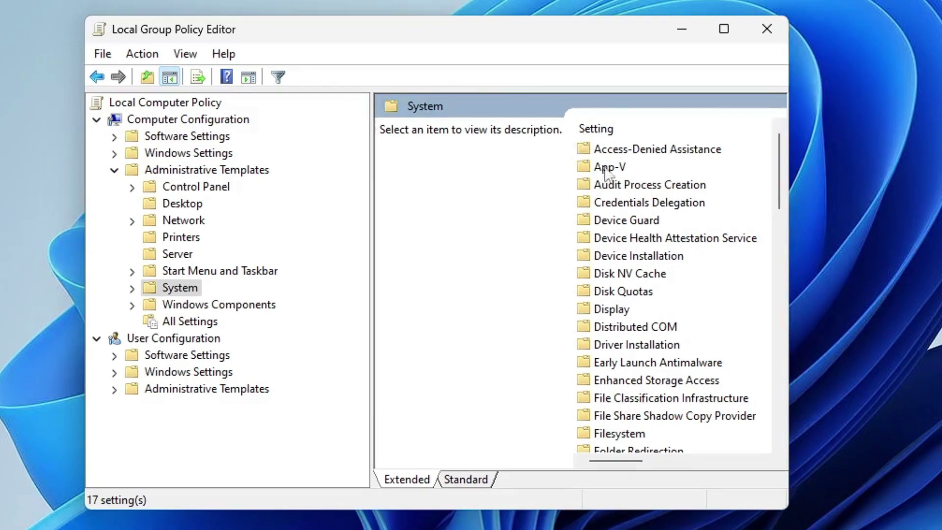
{"action": "scroll", "coordinate": [706, 247], "scroll_direction": "down", "scroll_amount": 15}
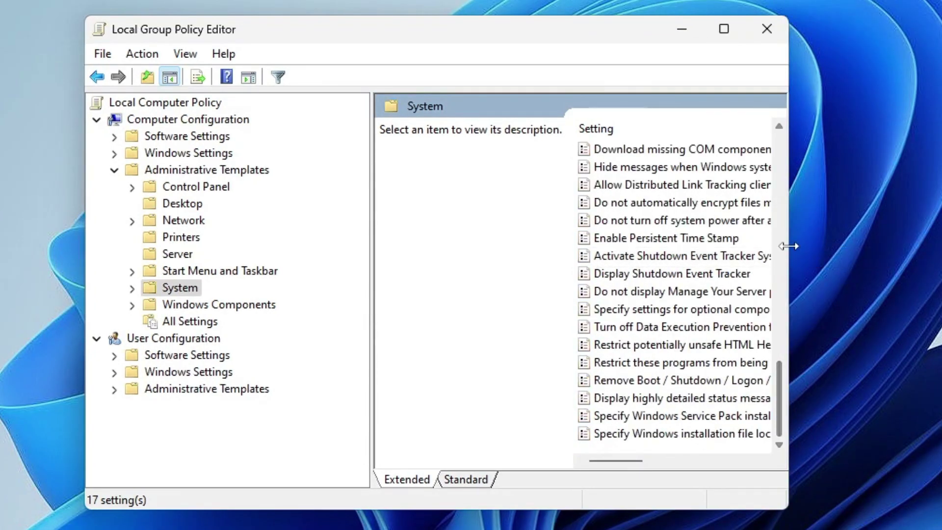
{"action": "left_click_drag", "start_coordinate": [786, 244], "coordinate": [941, 244]}
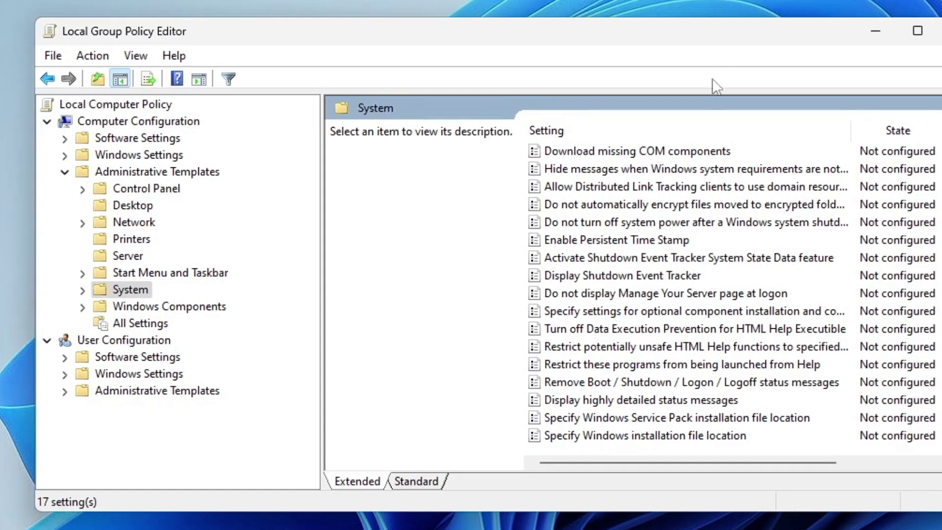
Enable "Specify settings for optional component installation and component repair" with repair content downloaded directly from Windows Update, save it and close the editor
{"action": "left_click", "coordinate": [631, 311]}
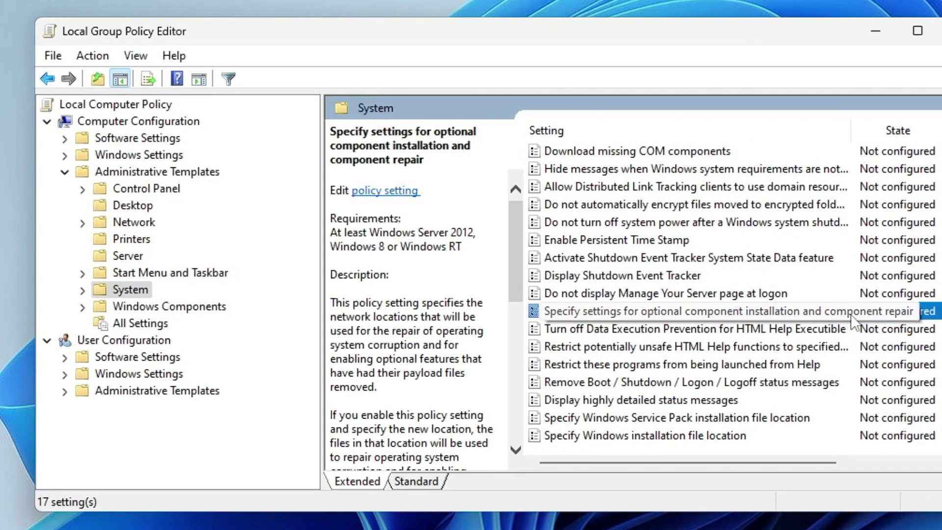
{"action": "double_click", "coordinate": [742, 312]}
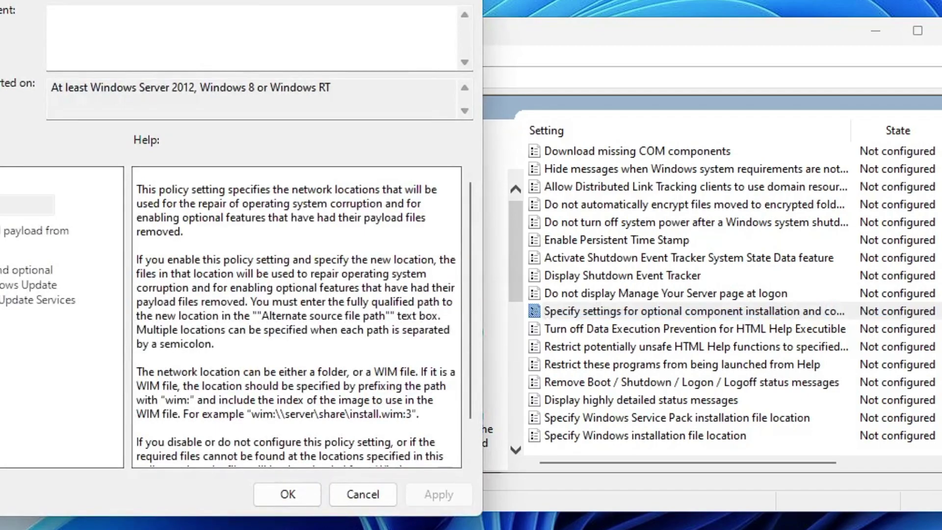
{"action": "left_click_drag", "start_coordinate": [193, 0], "coordinate": [666, 2]}
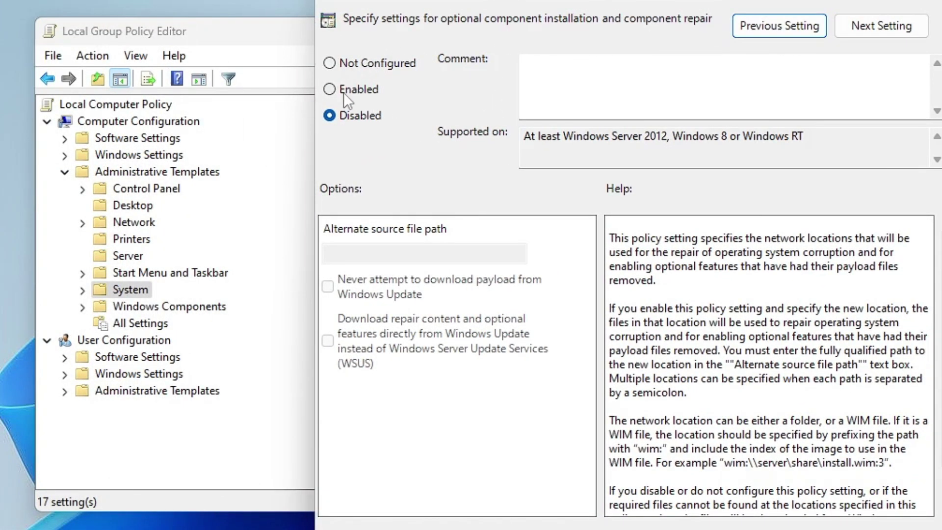
{"action": "left_click", "coordinate": [328, 87]}
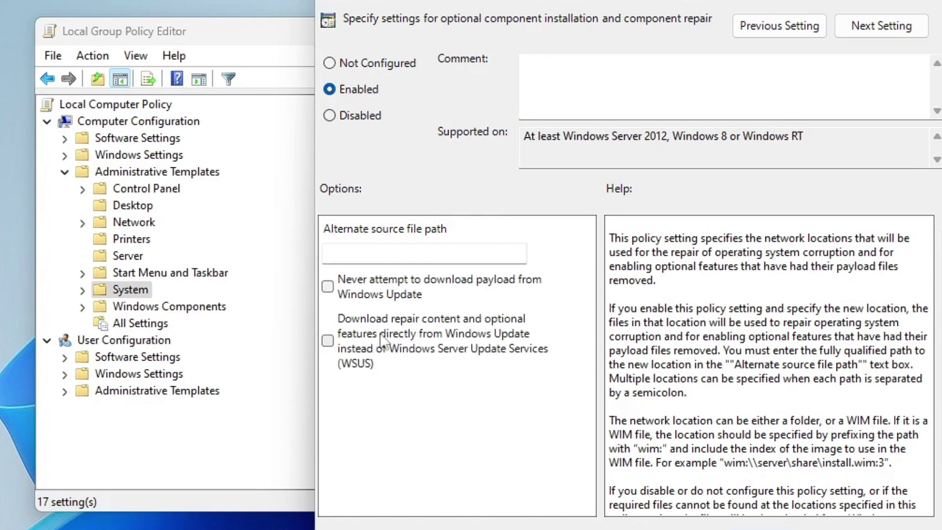
{"action": "left_click", "coordinate": [328, 342]}
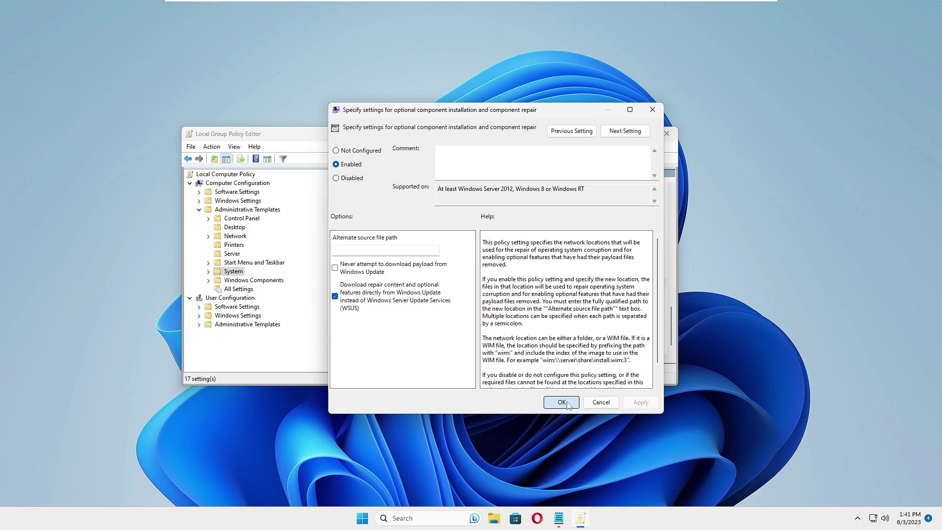
{"action": "left_click", "coordinate": [564, 400]}
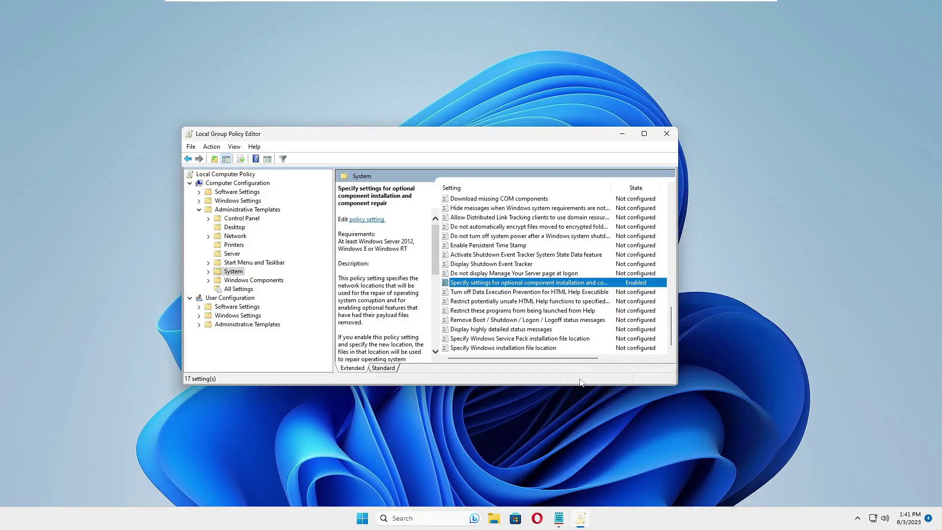
{"action": "left_click", "coordinate": [666, 134]}
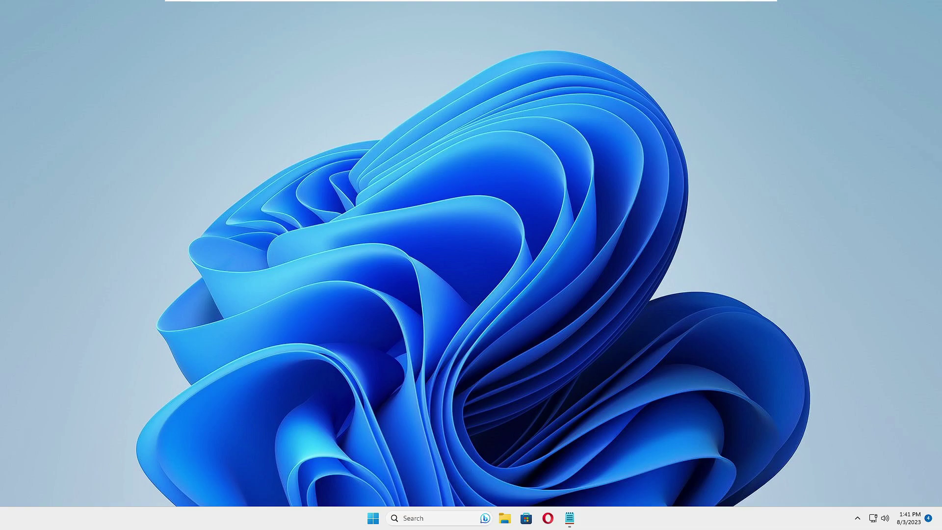
Search Windows for regedit and open the Registry Editor
{"action": "key", "text": "super+s"}
{"action": "type", "text": "reg"}
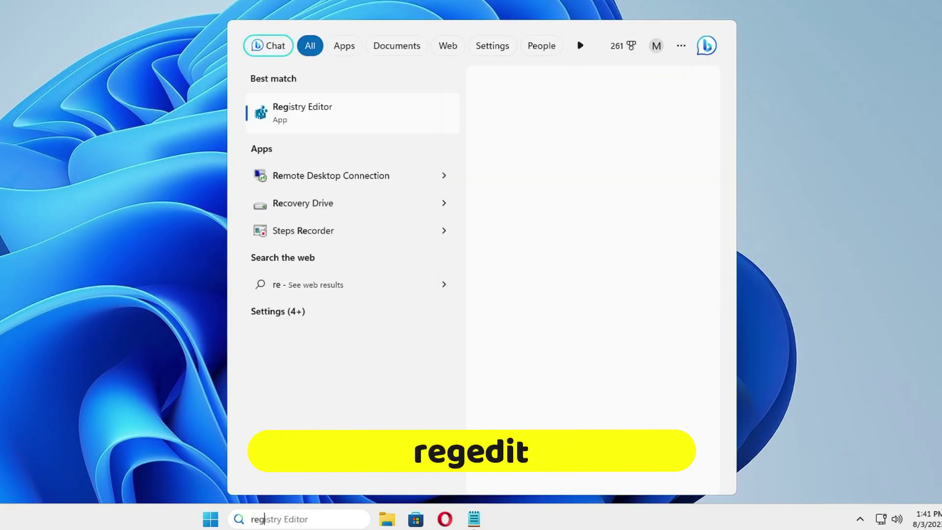
{"action": "type", "text": "edit"}
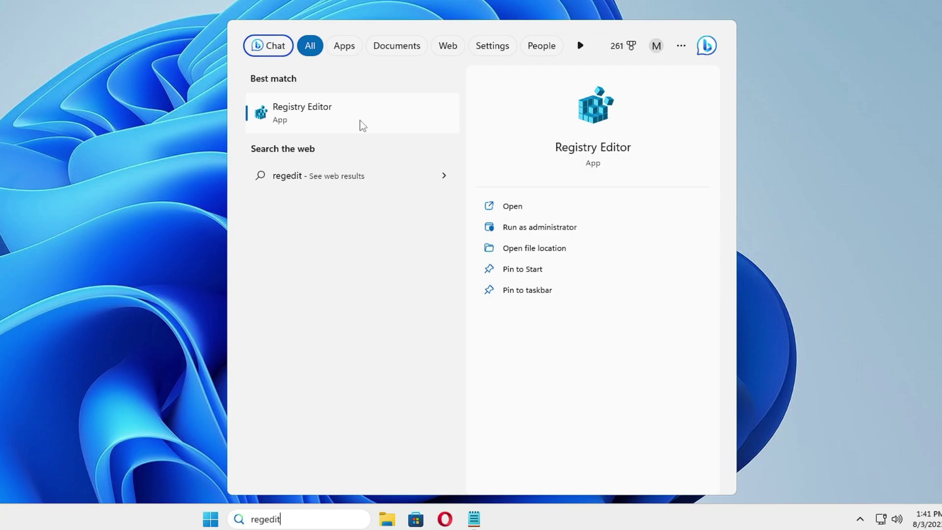
{"action": "left_click", "coordinate": [362, 125]}
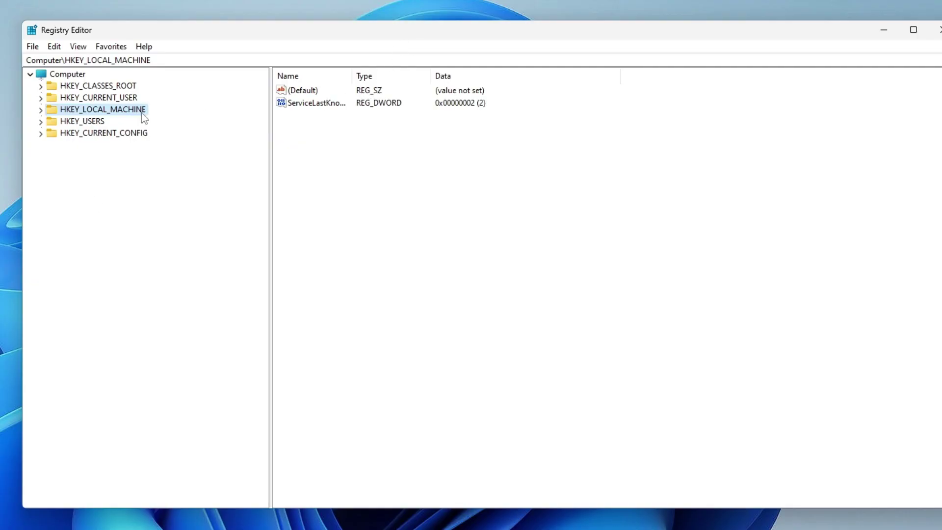
Navigate to the key HKEY_LOCAL_MACHINE\SOFTWARE\Policies\Microsoft\Windows\WindowsUpdate, collapsing and re-expanding Policies on the way
{"action": "double_click", "coordinate": [109, 111]}
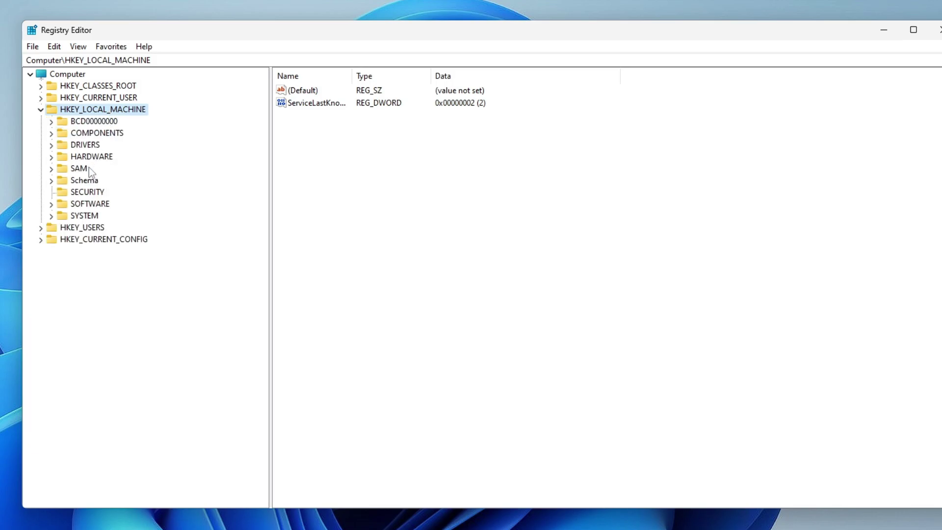
{"action": "double_click", "coordinate": [98, 204]}
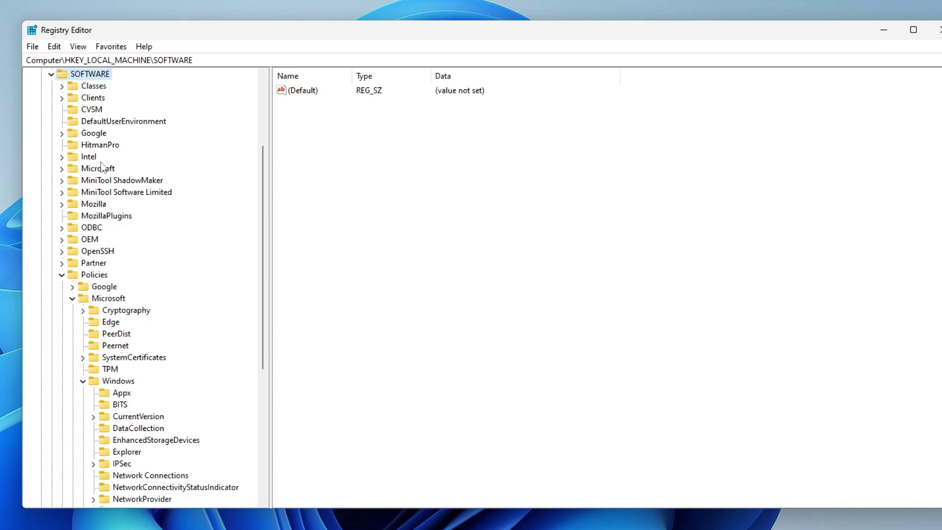
{"action": "left_click", "coordinate": [62, 275]}
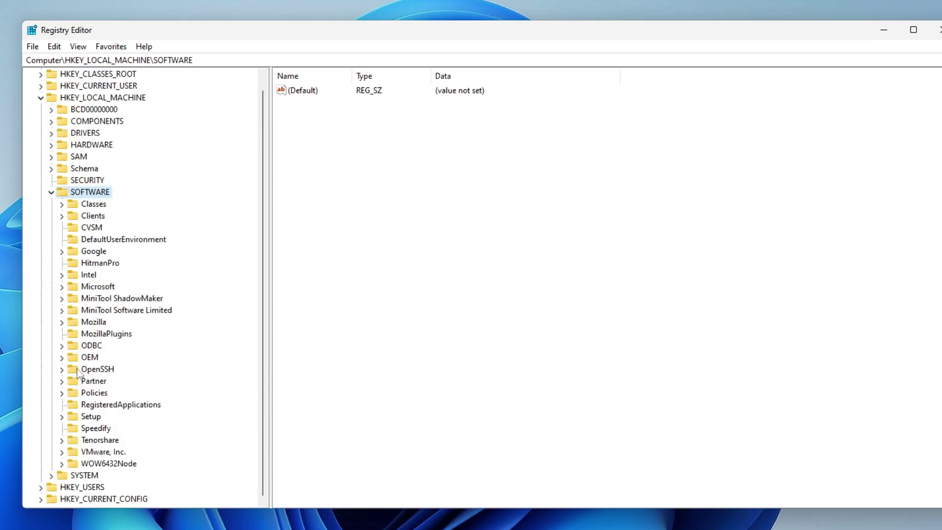
{"action": "left_click", "coordinate": [94, 395]}
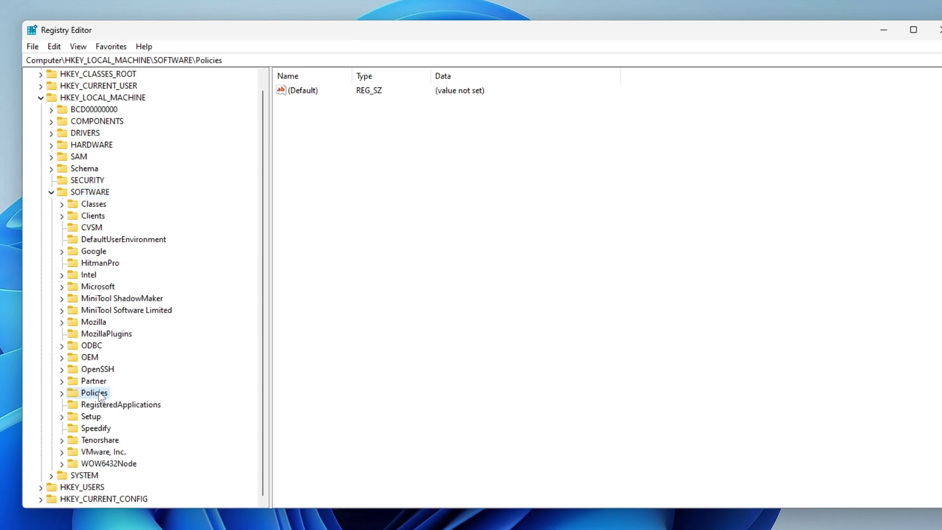
{"action": "double_click", "coordinate": [95, 394]}
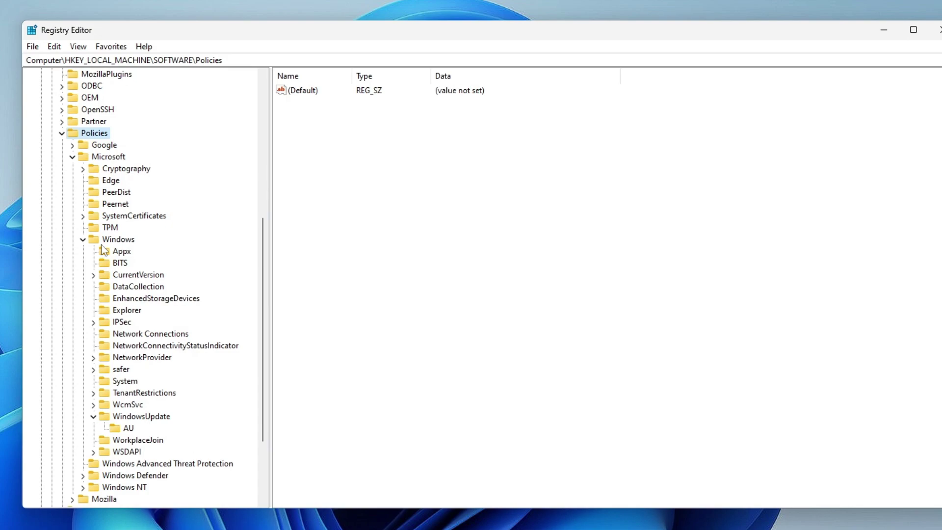
{"action": "left_click", "coordinate": [106, 156]}
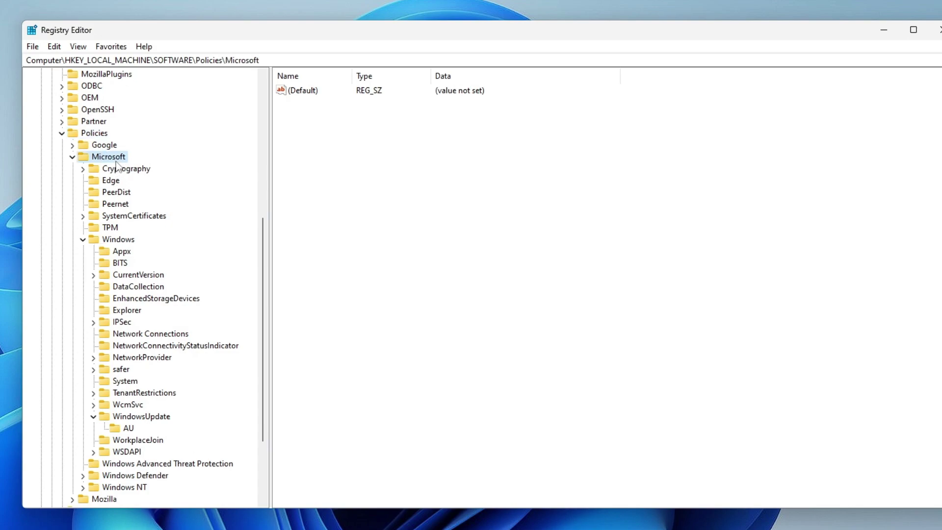
{"action": "left_click", "coordinate": [116, 241]}
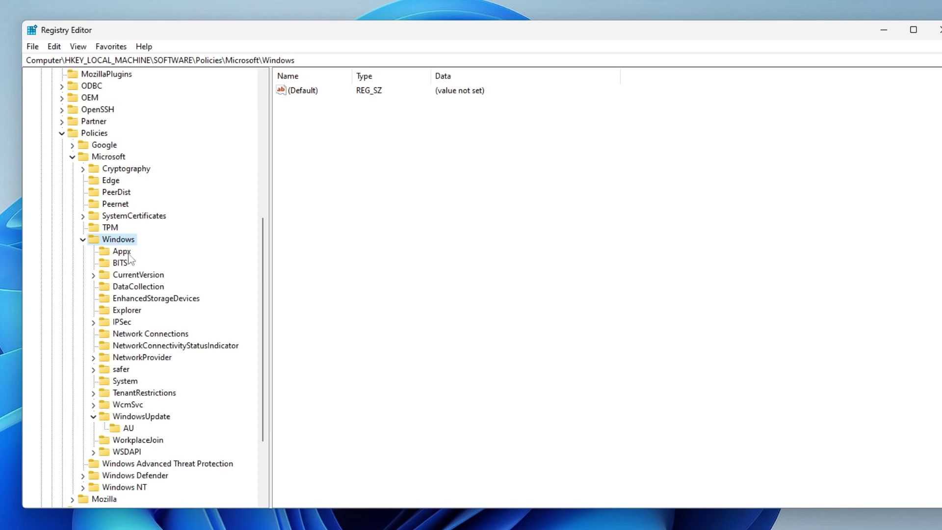
{"action": "scroll", "coordinate": [124, 256], "scroll_direction": "down", "scroll_amount": 1}
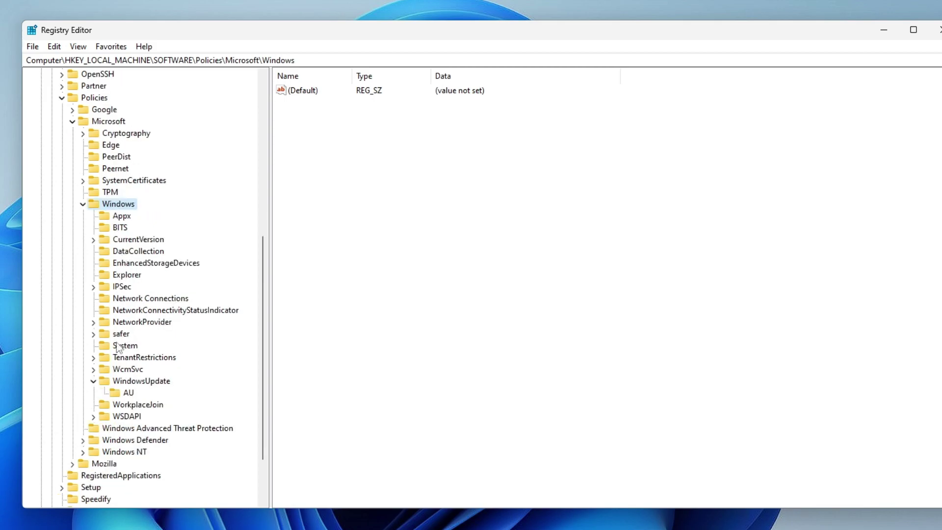
{"action": "left_click", "coordinate": [136, 383]}
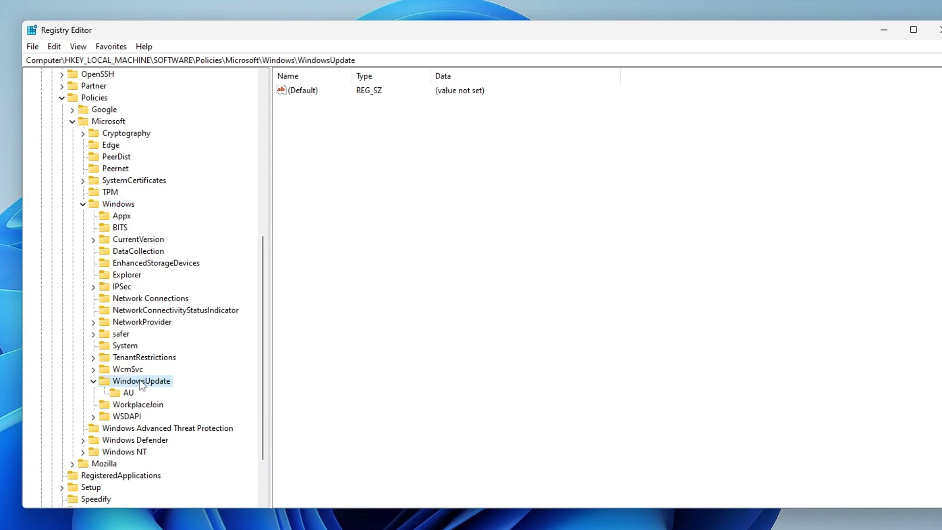
Delete the AU key under WindowsUpdate, confirm the deletion and close the Registry Editor
{"action": "left_click", "coordinate": [128, 395]}
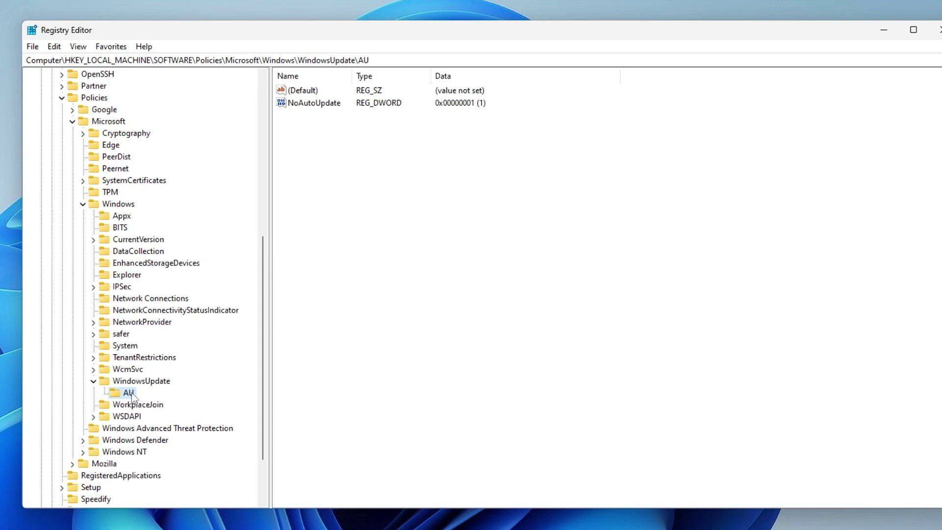
{"action": "right_click", "coordinate": [129, 396]}
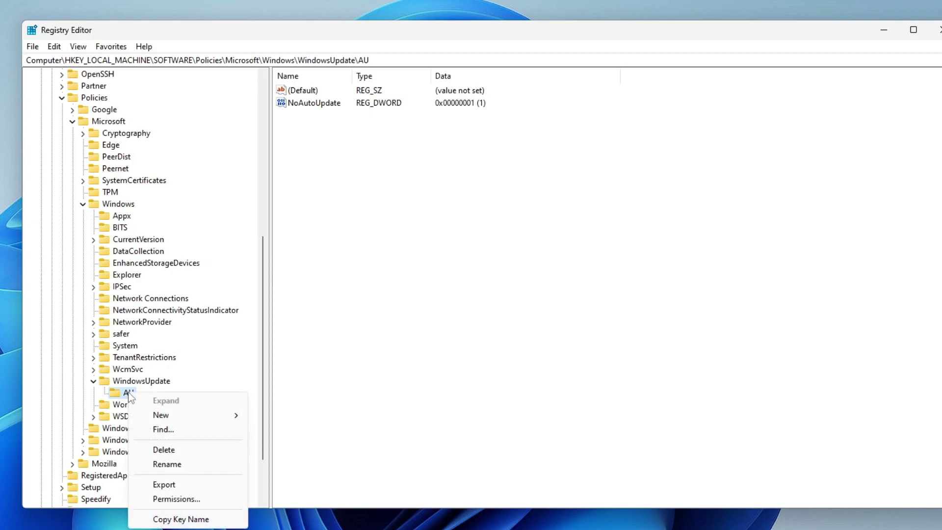
{"action": "left_click", "coordinate": [164, 449]}
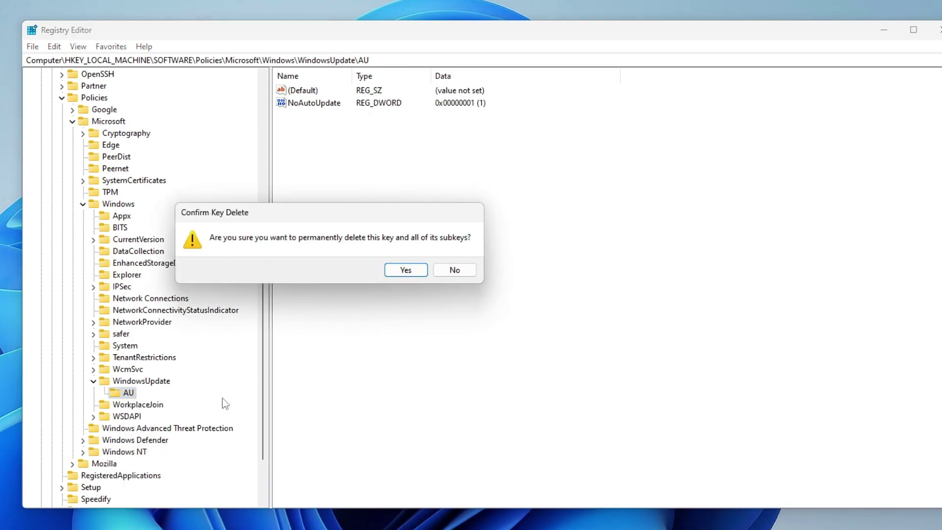
{"action": "left_click", "coordinate": [397, 274]}
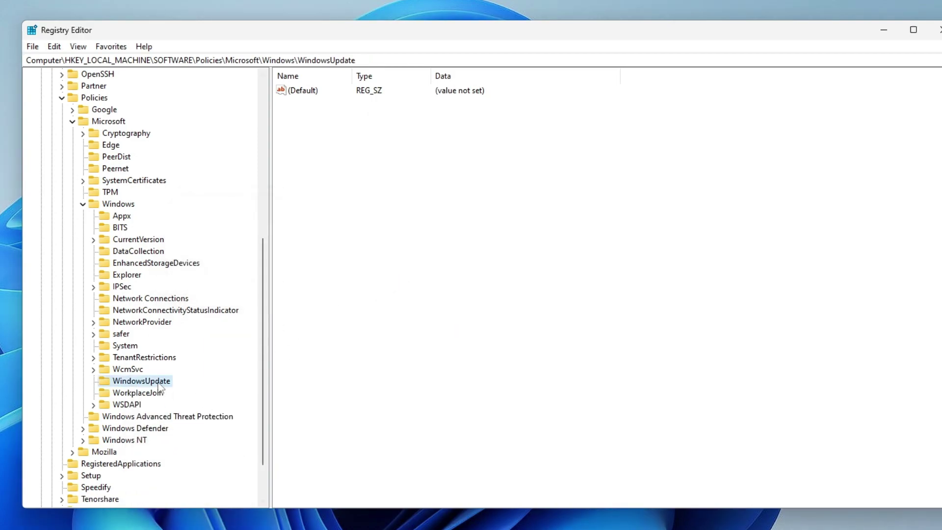
{"action": "left_click", "coordinate": [360, 154]}
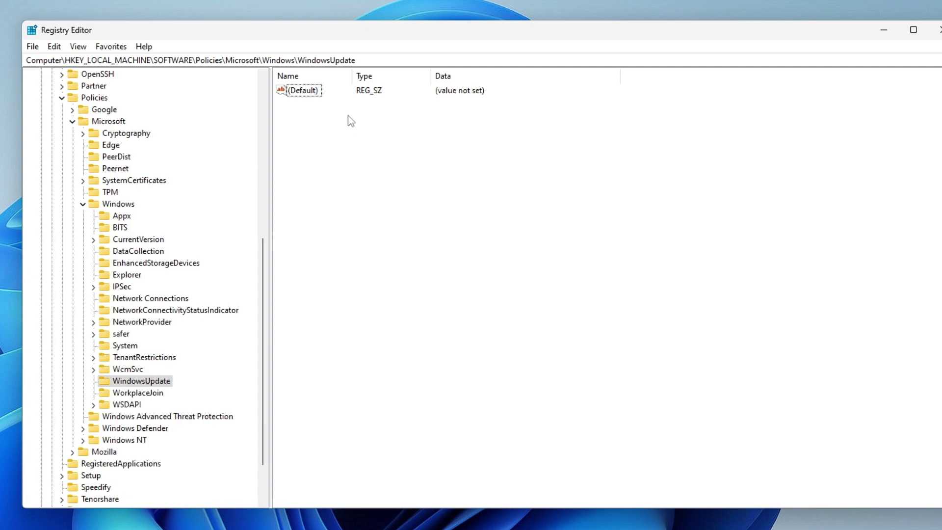
{"action": "left_click_drag", "start_coordinate": [770, 32], "coordinate": [580, 54]}
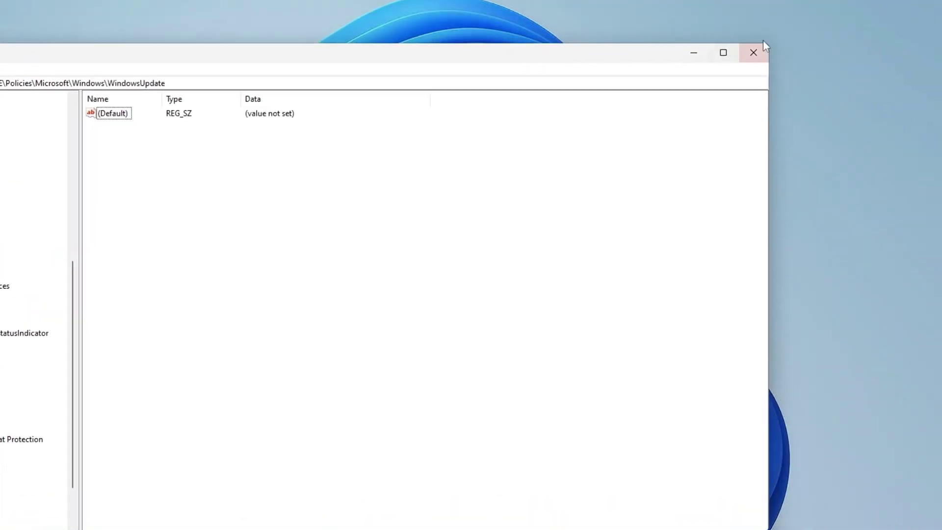
{"action": "left_click", "coordinate": [753, 53]}
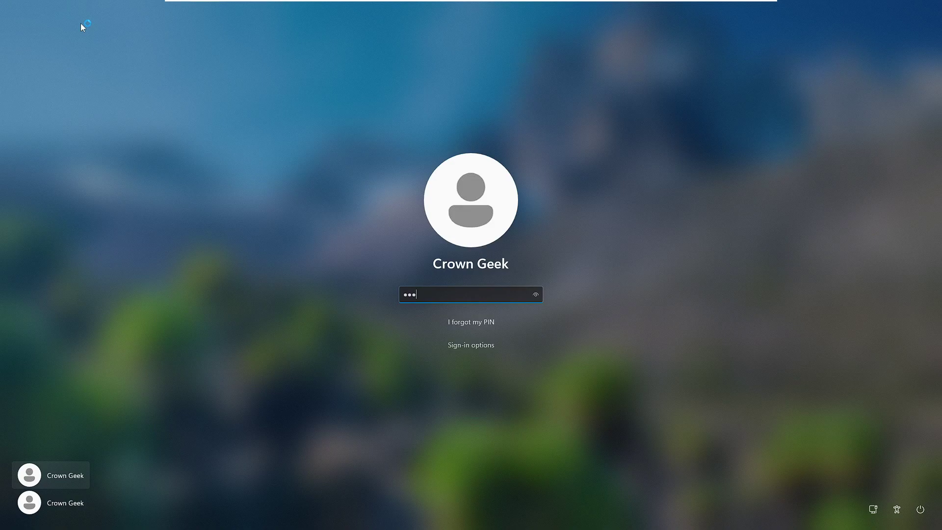
Sign in to Windows with the account PIN and open Programs and Features by searching for appwiz.cpl
{"action": "type", "text": "0"}
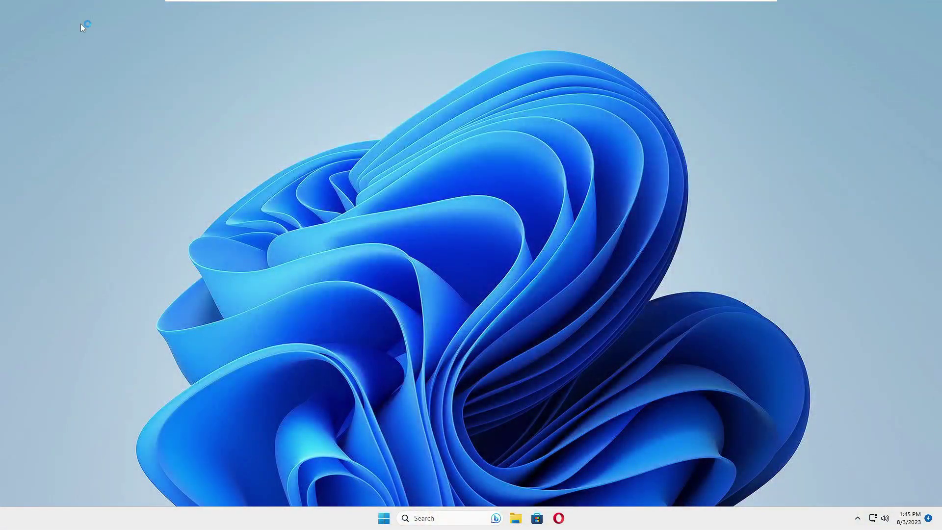
{"action": "left_click", "coordinate": [436, 518]}
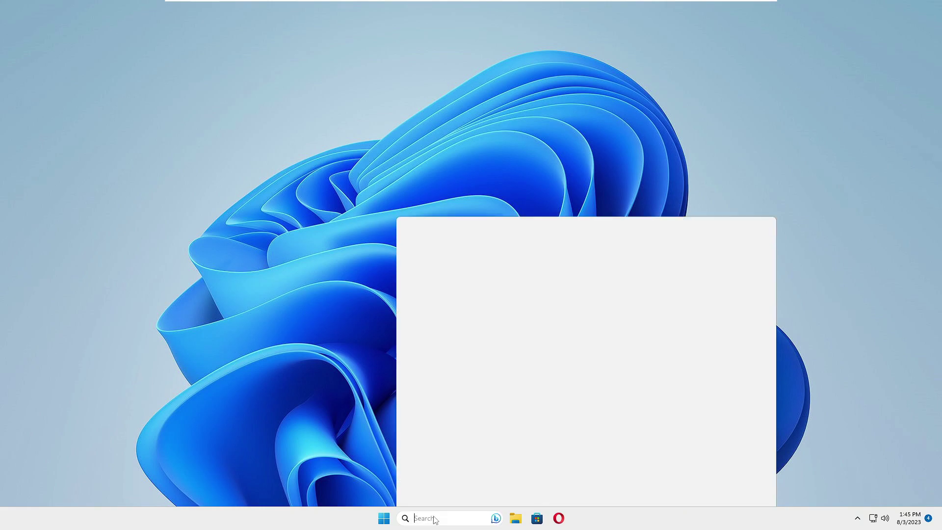
{"action": "type", "text": "app"}
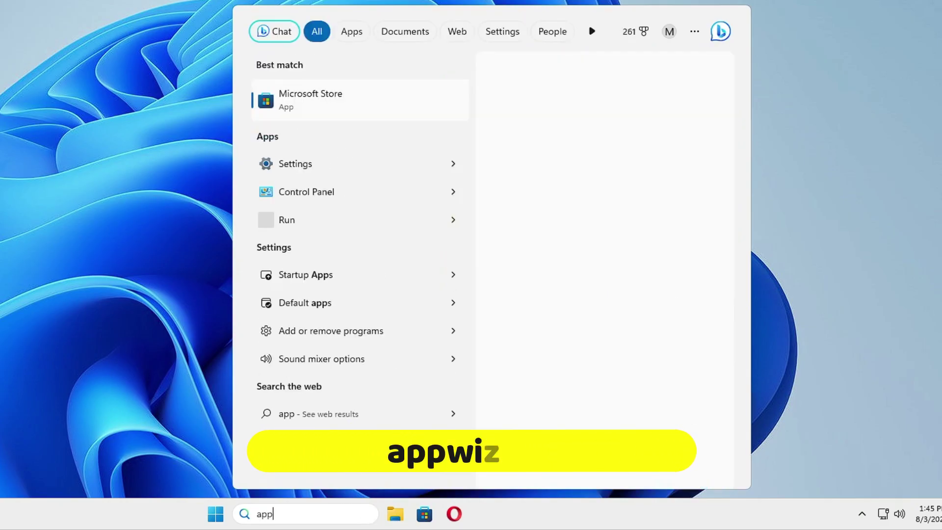
{"action": "type", "text": "wiz.cpl"}
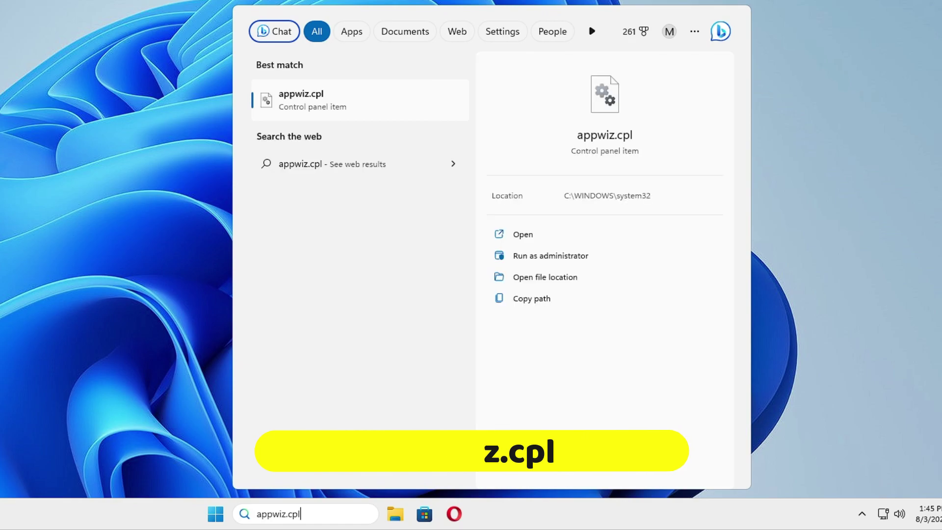
{"action": "key", "text": "Return"}
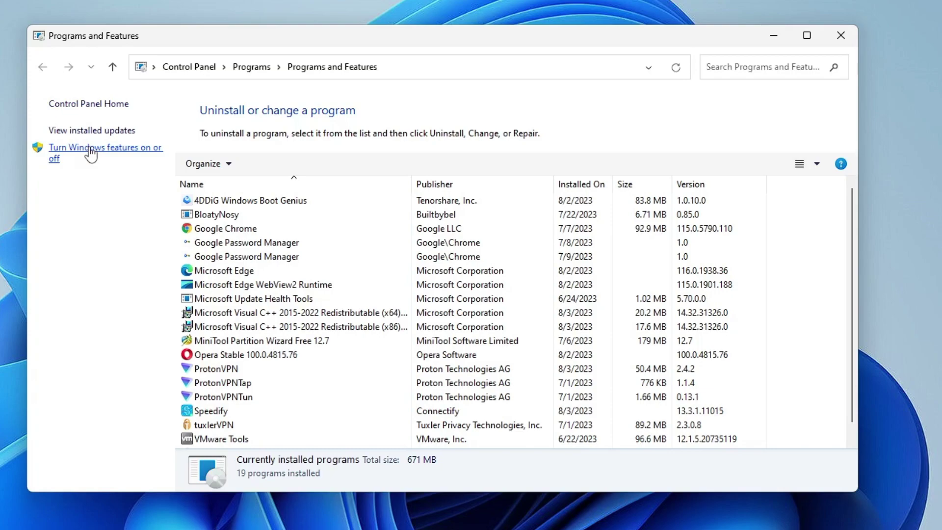
Turn on the Windows features .NET Framework 3.5 and .NET Framework 4.8 Advanced Services, letting Windows Update download the files
{"action": "left_click", "coordinate": [90, 153]}
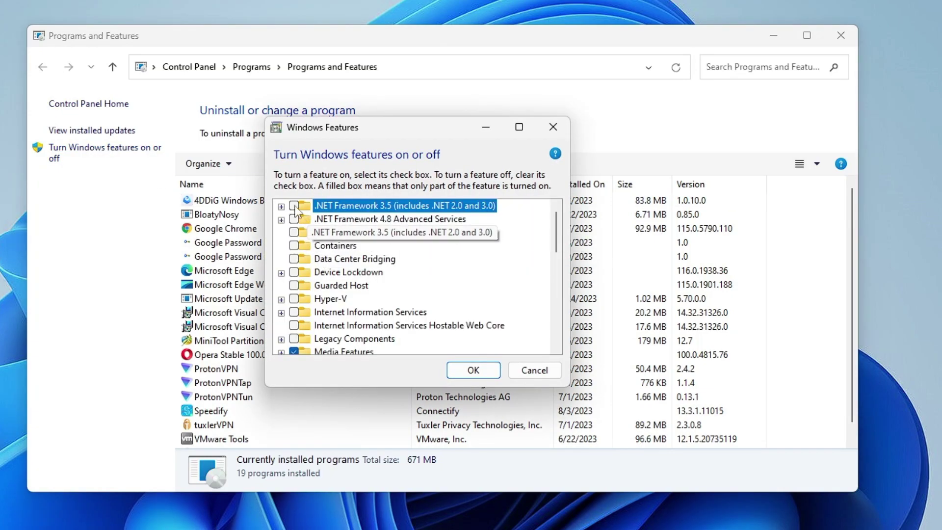
{"action": "left_click", "coordinate": [294, 206]}
{"action": "left_click", "coordinate": [294, 219]}
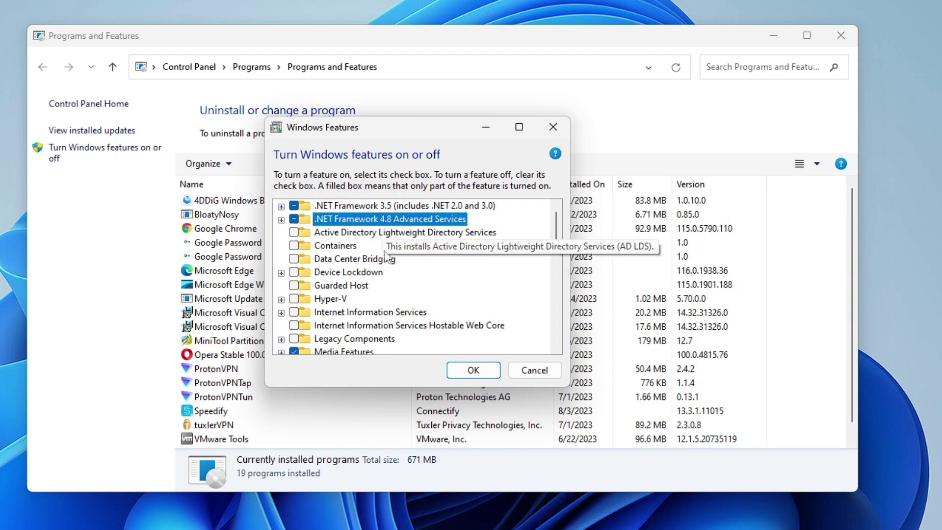
{"action": "left_click", "coordinate": [473, 369]}
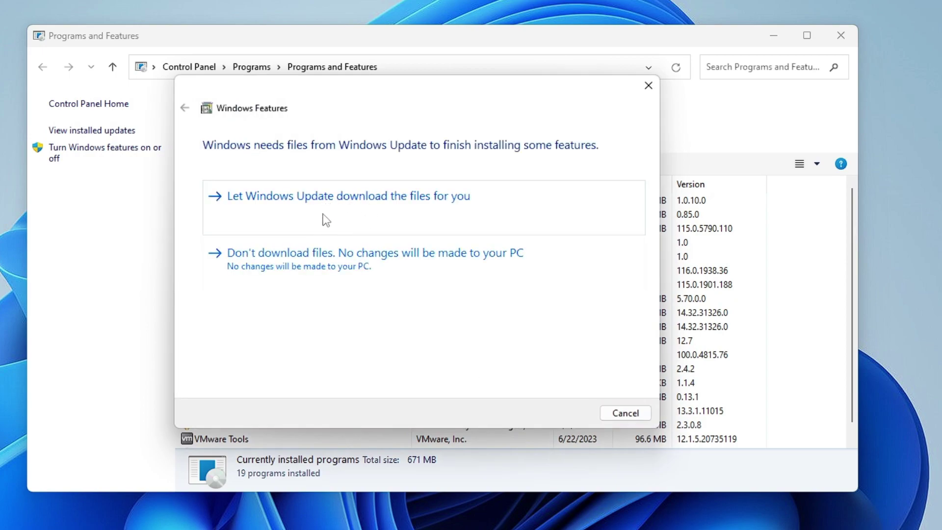
{"action": "left_click", "coordinate": [400, 207]}
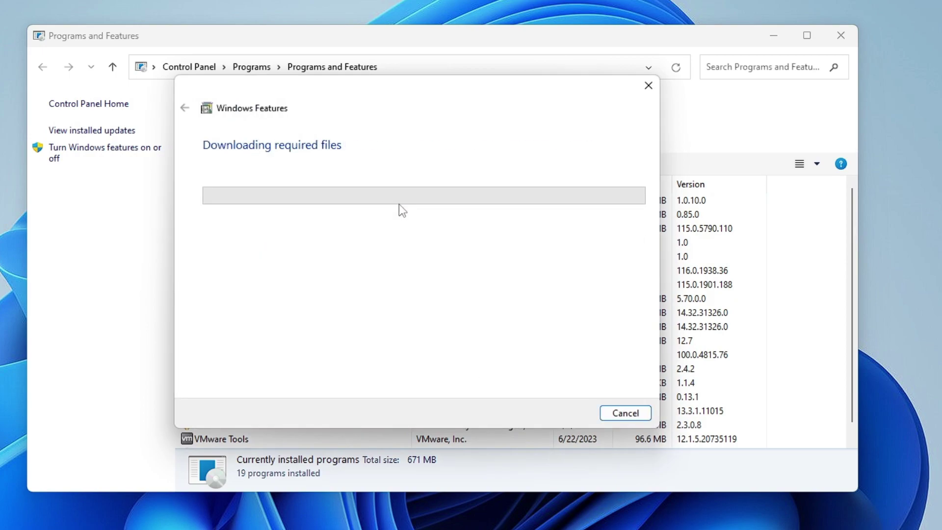
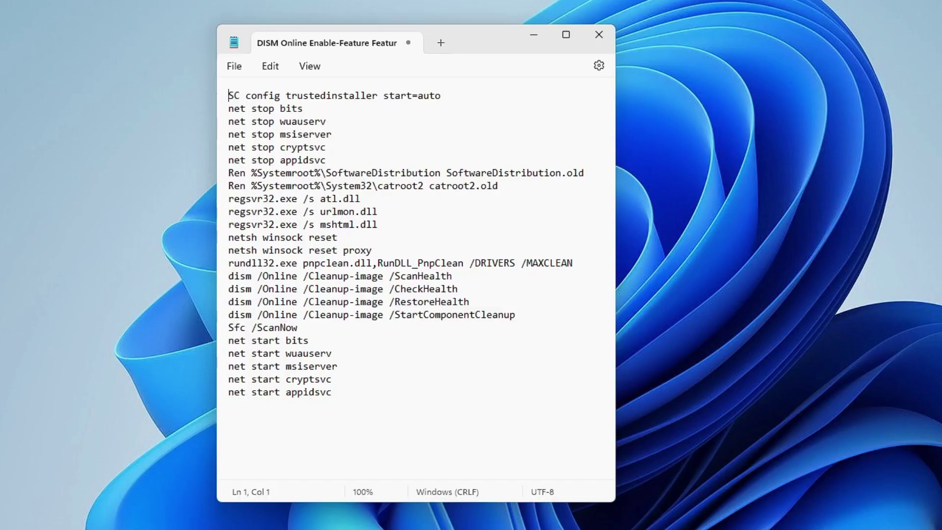
{"action": "left_click_drag", "start_coordinate": [332, 392], "coordinate": [343, 407]}
{"action": "left_click", "coordinate": [263, 96]}
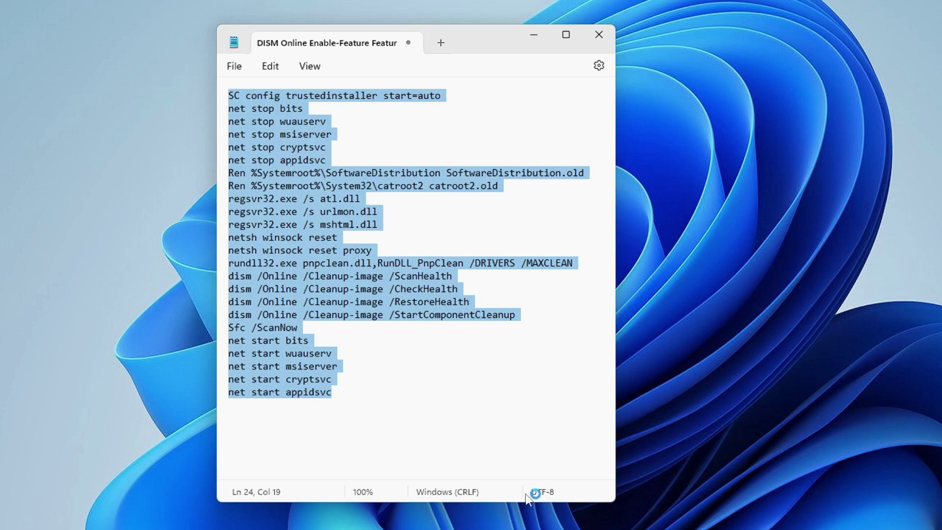
{"action": "left_click", "coordinate": [303, 108]}
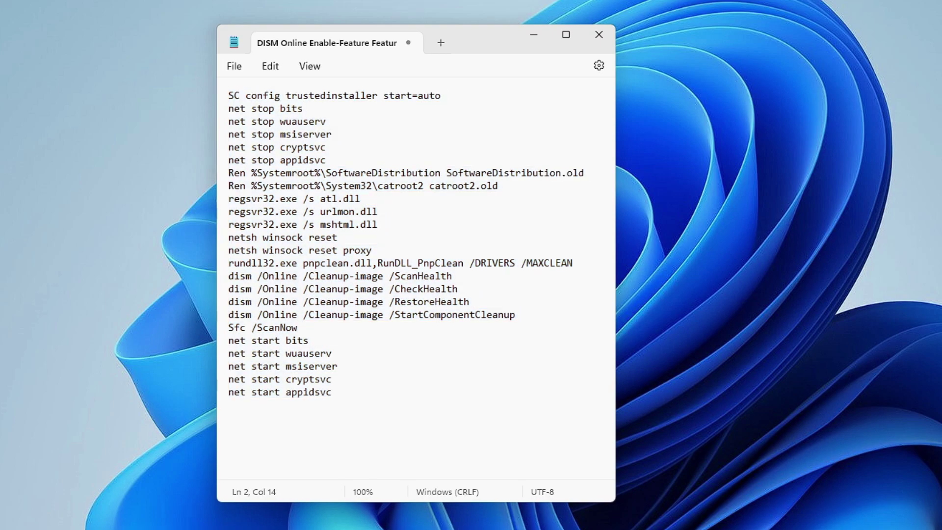
Save the command list as Windows updates fixer.bat in the Documents folder with type All files, and close the editor
{"action": "left_click", "coordinate": [231, 71]}
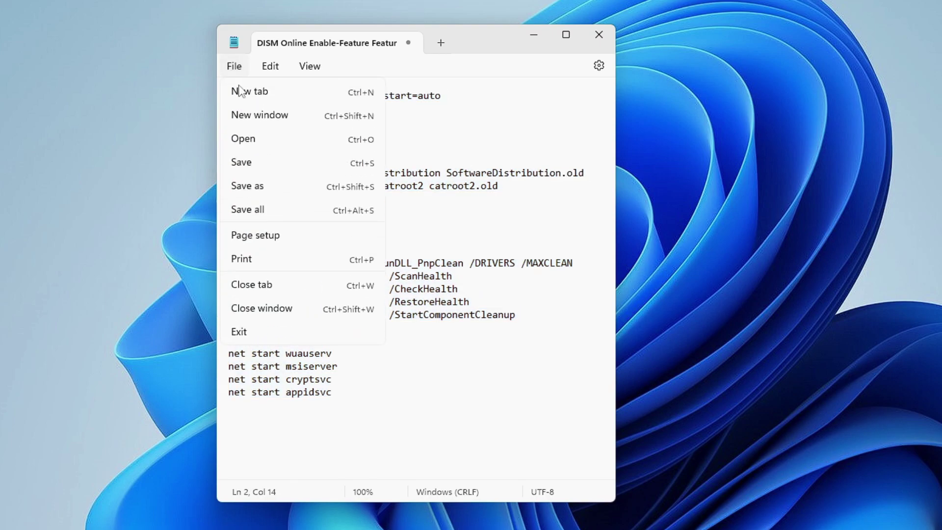
{"action": "left_click", "coordinate": [283, 195]}
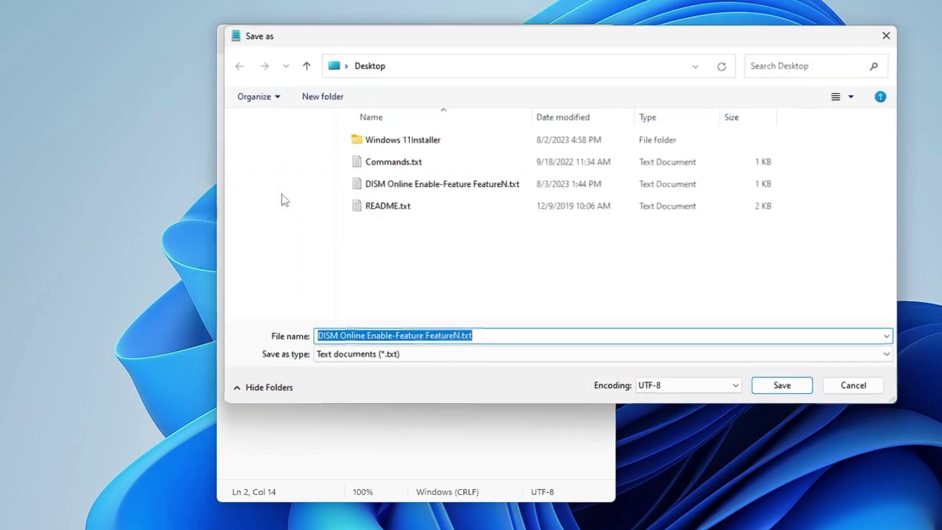
{"action": "left_click", "coordinate": [433, 336]}
{"action": "key", "text": "ctrl+a"}
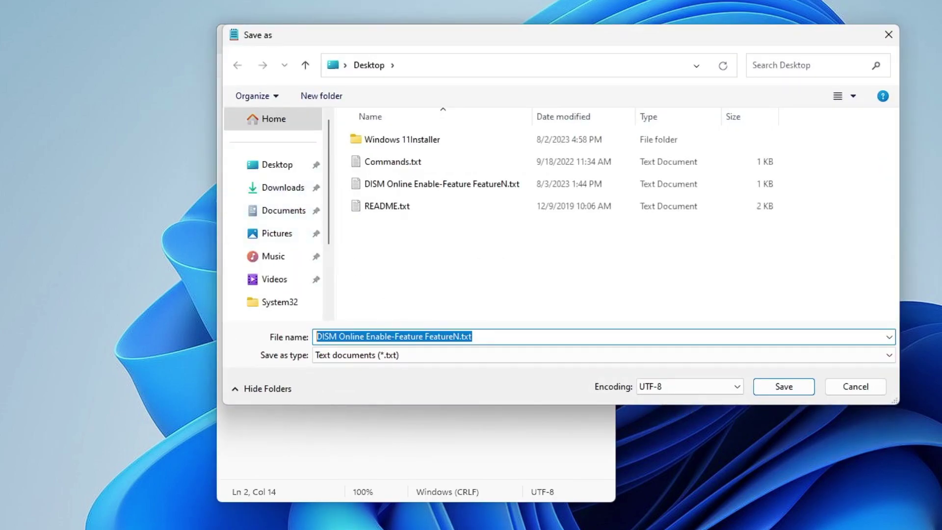
{"action": "type", "text": "Win"}
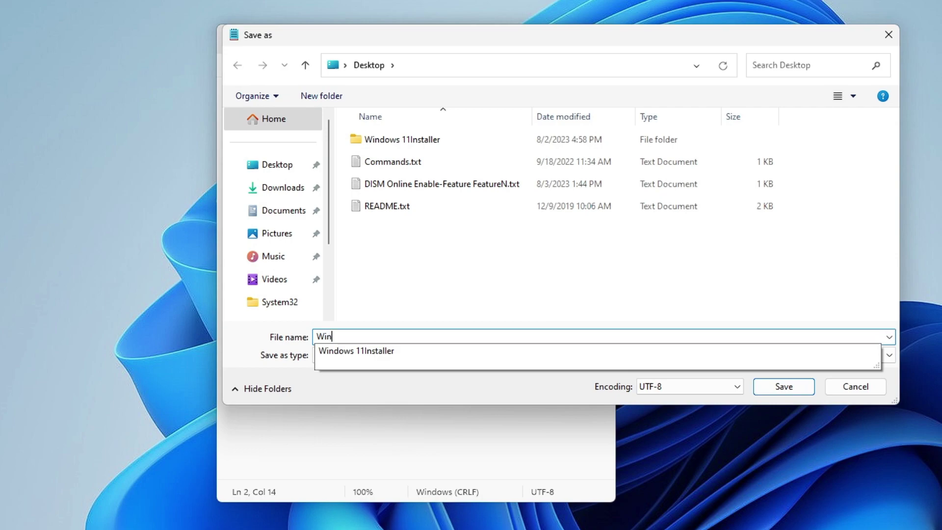
{"action": "type", "text": "dows up"}
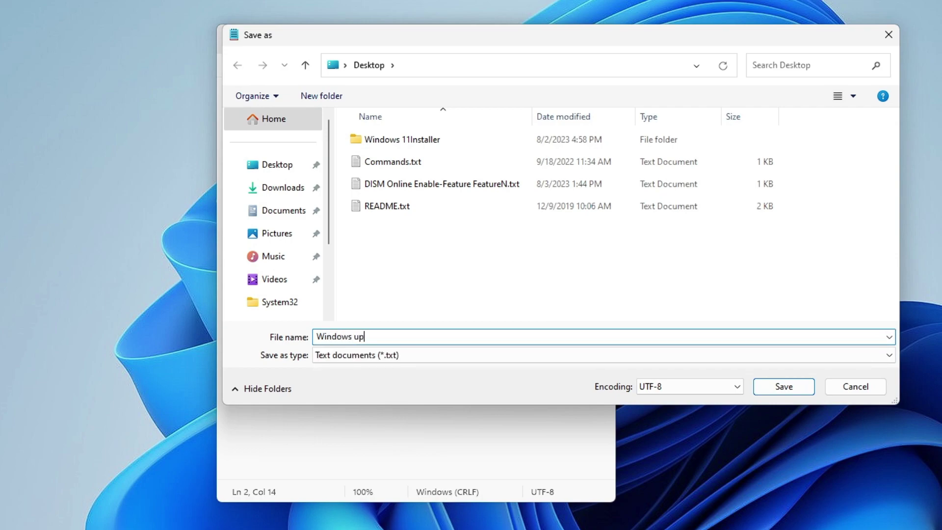
{"action": "type", "text": "dates fixer.bat"}
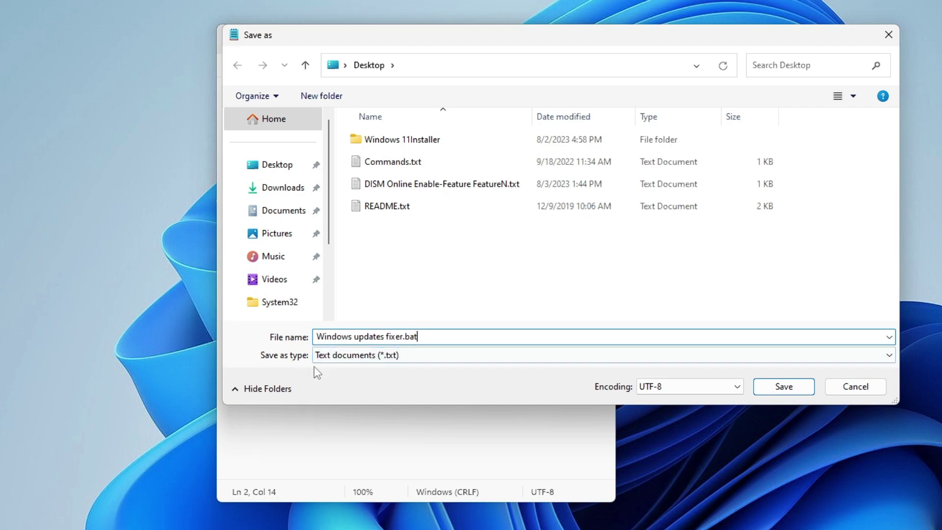
{"action": "left_click", "coordinate": [426, 360]}
{"action": "left_click", "coordinate": [349, 381]}
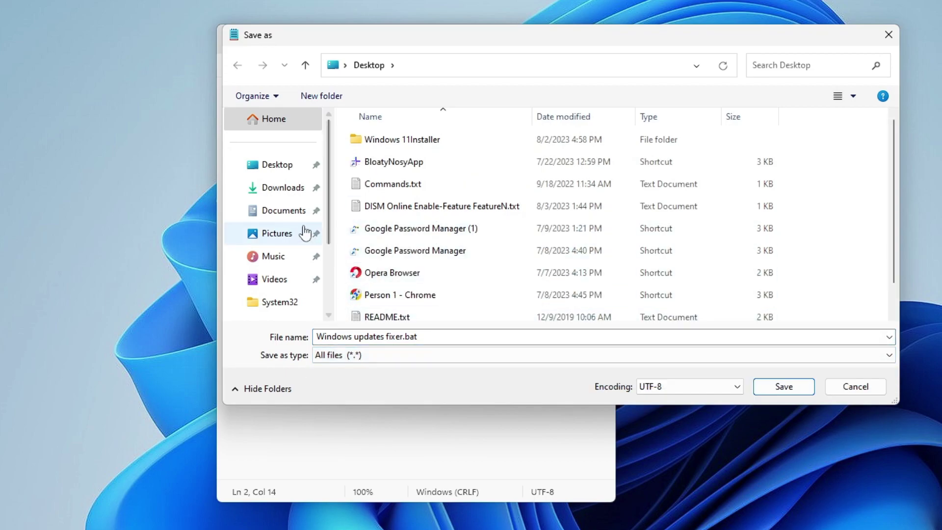
{"action": "left_click", "coordinate": [289, 214]}
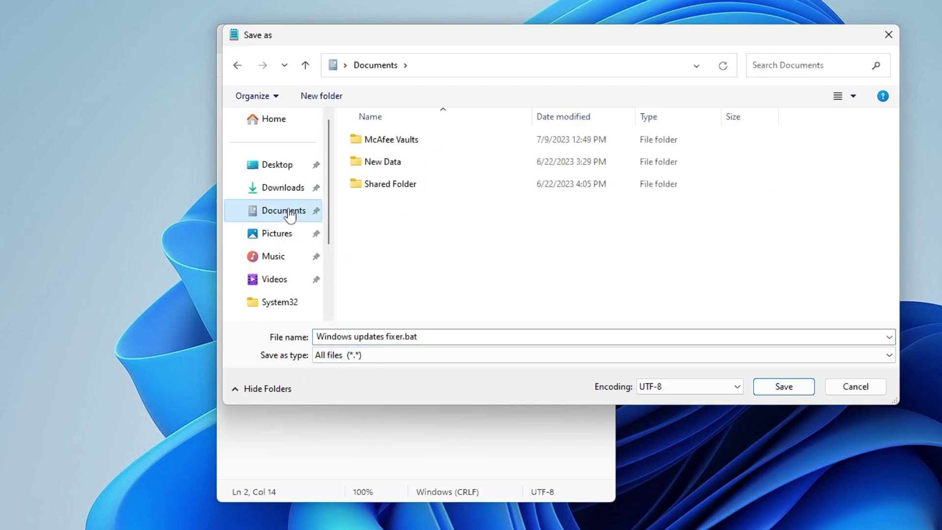
{"action": "left_click", "coordinate": [777, 387]}
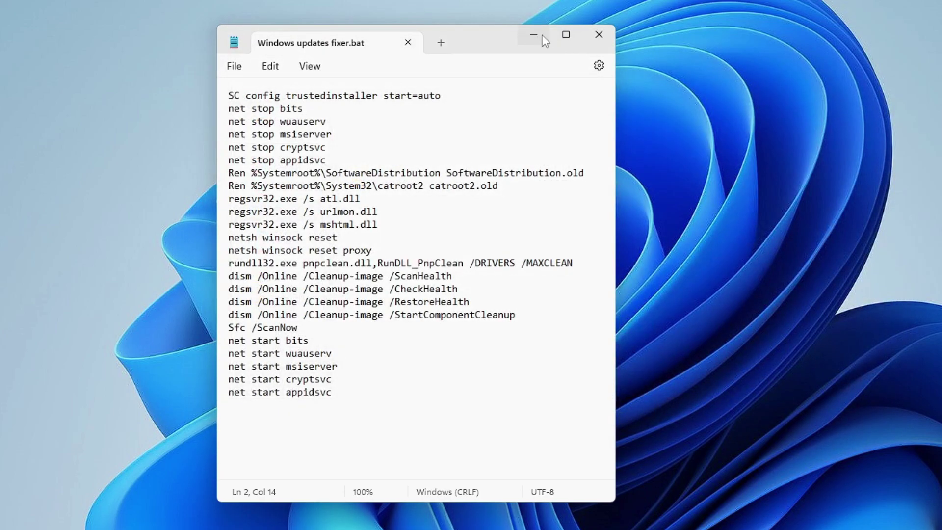
{"action": "left_click", "coordinate": [607, 38]}
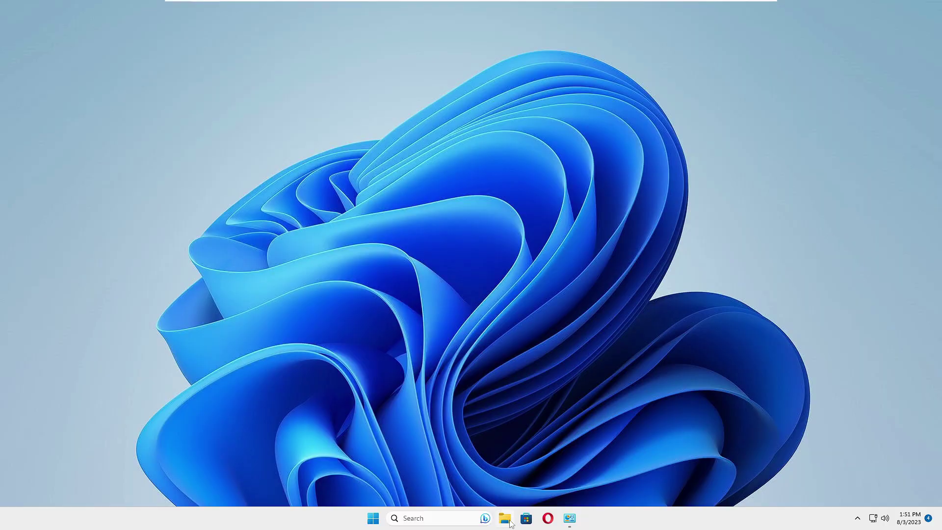
Open the Documents folder in File Explorer and run Windows updates fixer.bat as administrator
{"action": "left_click", "coordinate": [510, 521]}
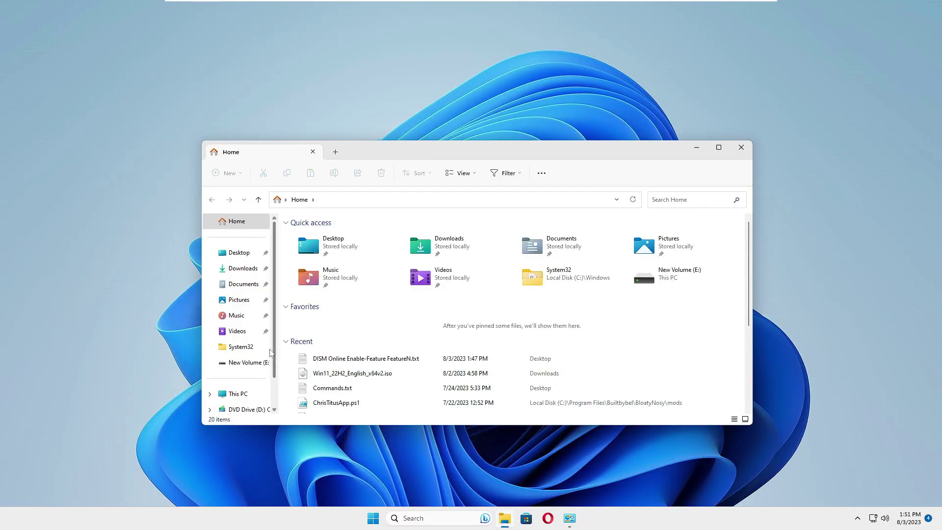
{"action": "left_click", "coordinate": [246, 286]}
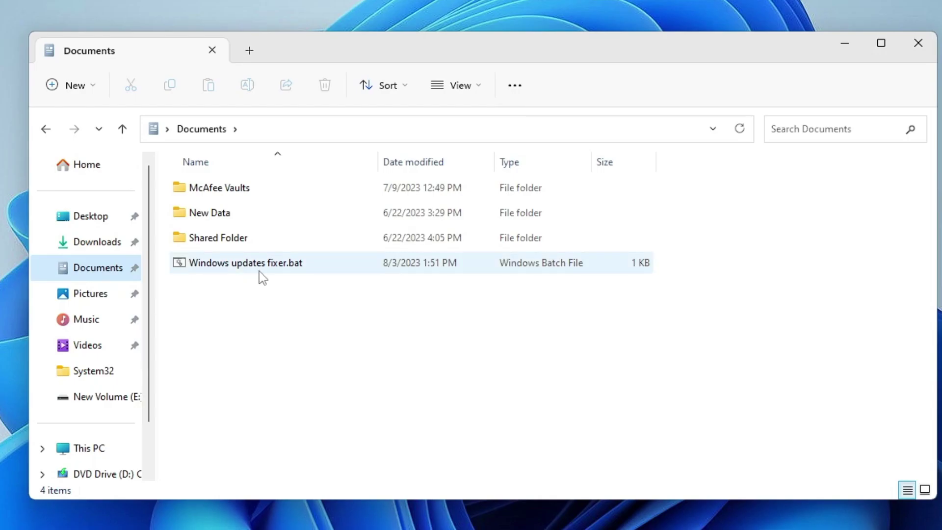
{"action": "left_click", "coordinate": [339, 283]}
{"action": "right_click", "coordinate": [257, 268]}
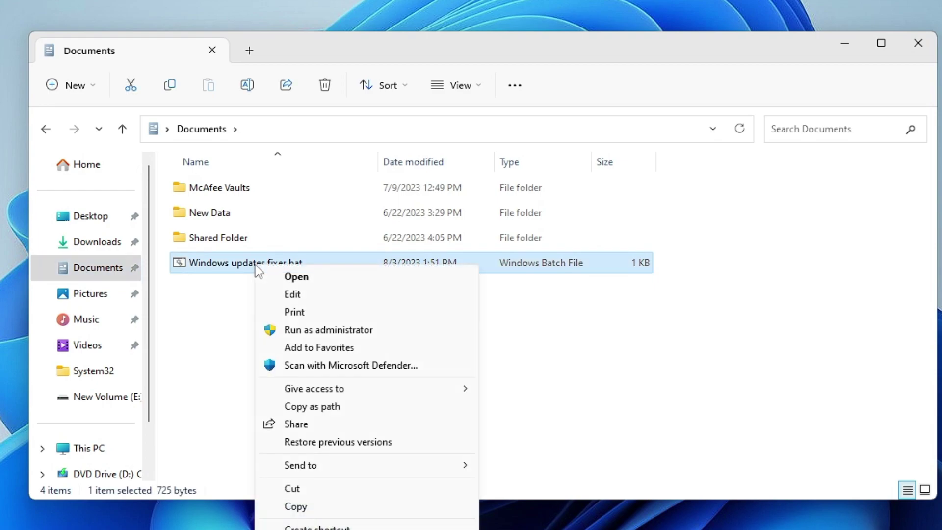
{"action": "left_click", "coordinate": [309, 330]}
{"action": "left_click", "coordinate": [367, 351]}
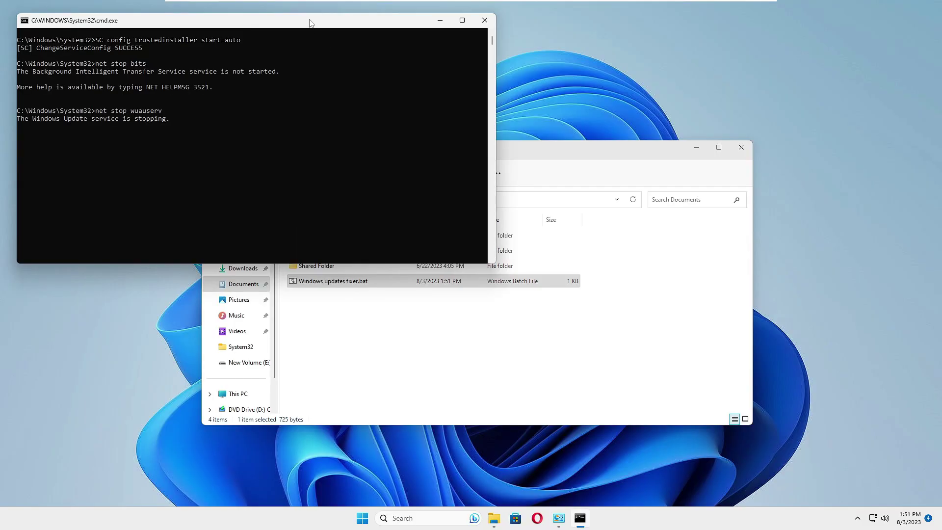
Reposition the running script's console window and answer y to continue stopping the Cryptographic Services service
{"action": "left_click_drag", "start_coordinate": [309, 21], "coordinate": [697, 144]}
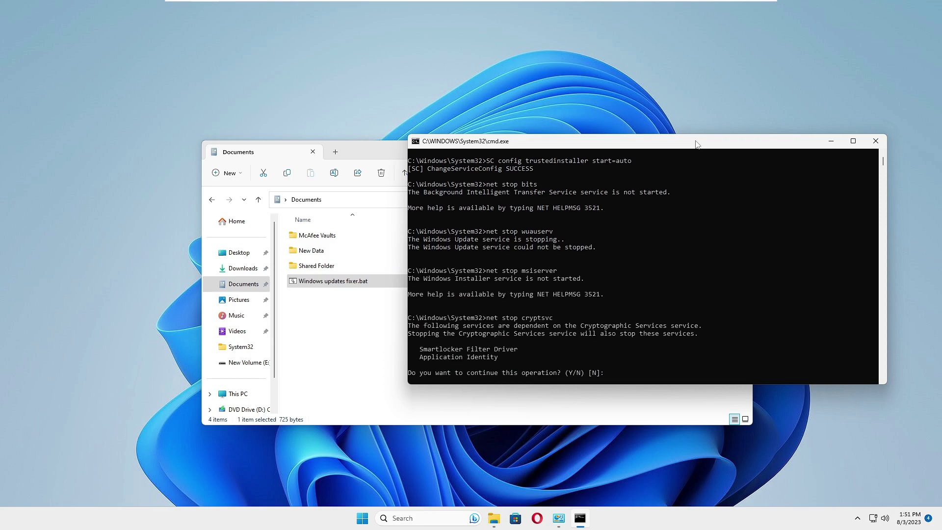
{"action": "scroll", "coordinate": [799, 267], "scroll_direction": "down", "scroll_amount": 2}
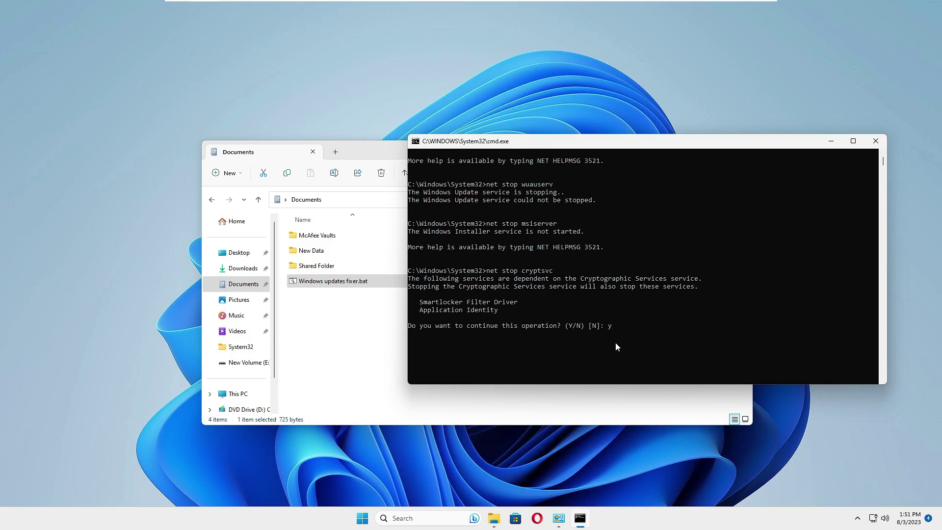
{"action": "key", "text": "Return"}
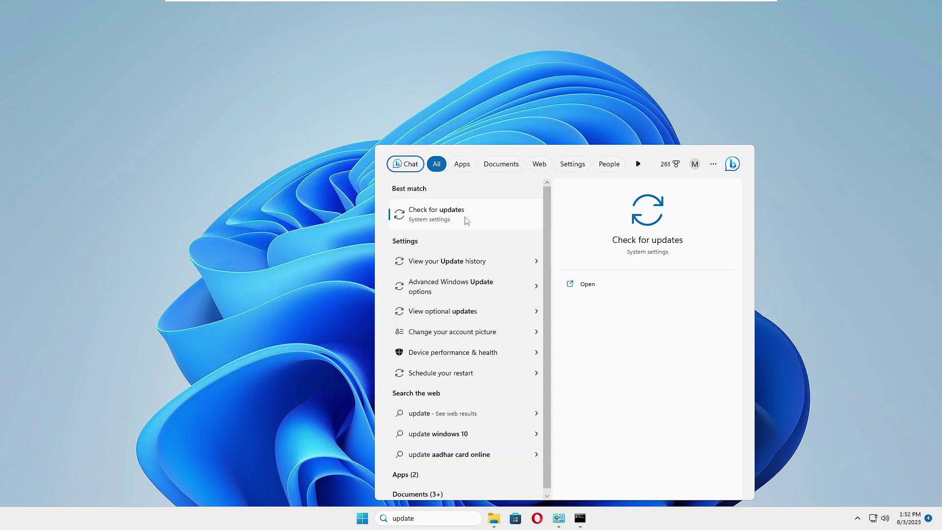
Open the Windows Update settings from the update search results, check for updates and minimise Settings
{"action": "left_click", "coordinate": [465, 217]}
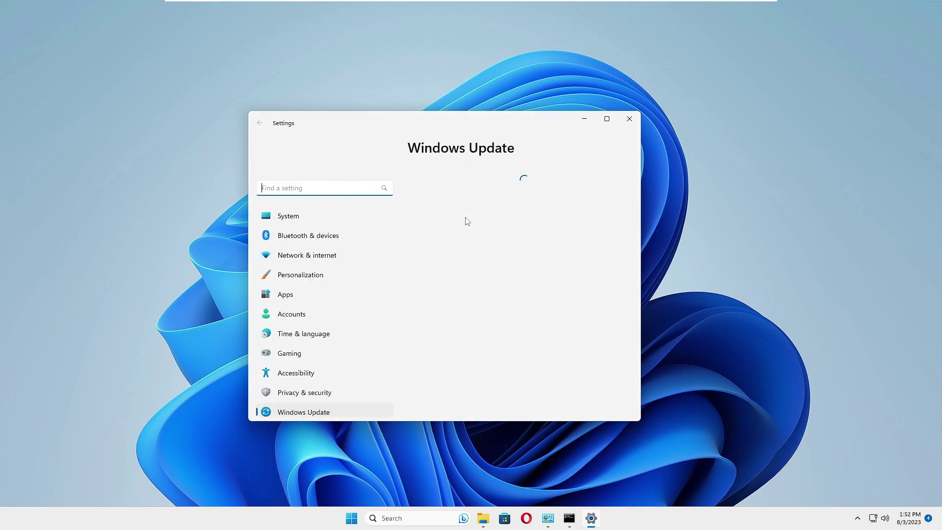
{"action": "left_click", "coordinate": [615, 194]}
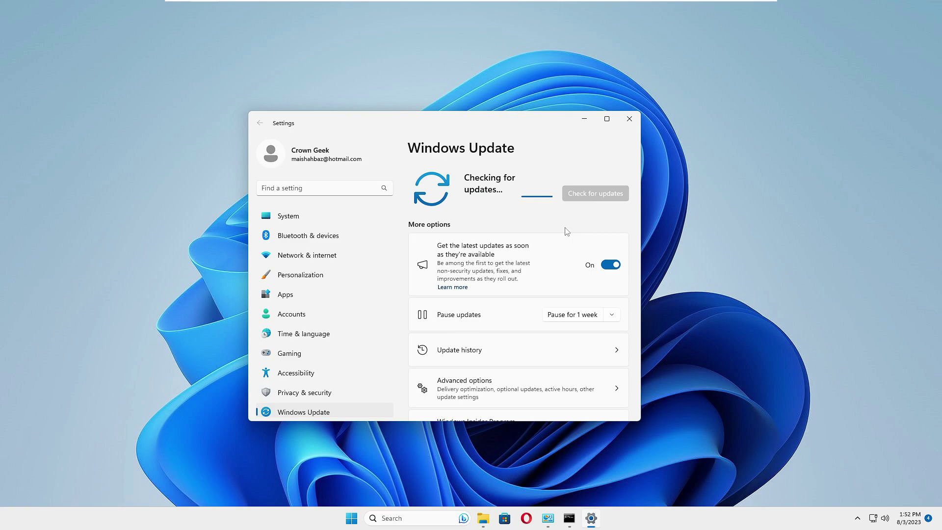
{"action": "left_click", "coordinate": [584, 119]}
Open the folder C:\Windows\SoftwareDistribution in File Explorer
{"action": "left_click", "coordinate": [483, 518]}
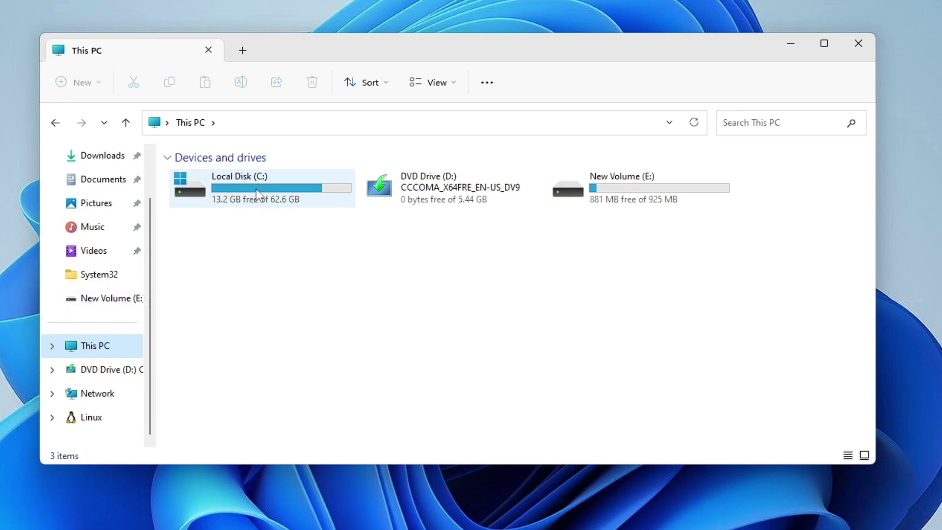
{"action": "double_click", "coordinate": [256, 192]}
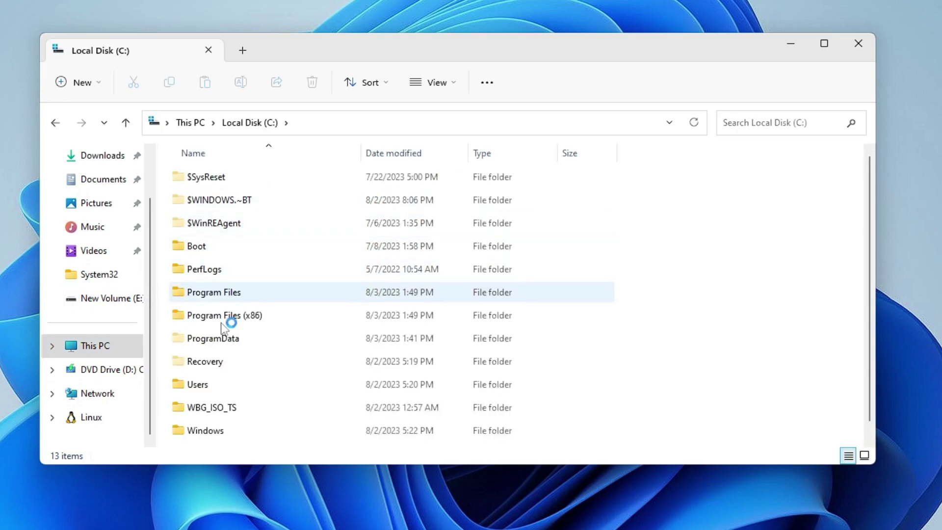
{"action": "scroll", "coordinate": [230, 319], "scroll_direction": "down", "scroll_amount": 1}
{"action": "double_click", "coordinate": [250, 416]}
{"action": "left_click", "coordinate": [263, 344]}
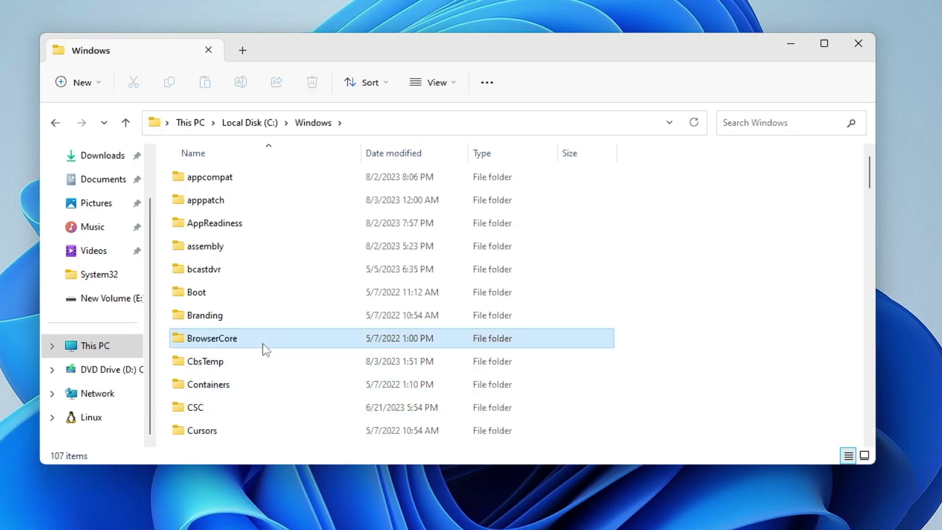
{"action": "key", "text": "s"}
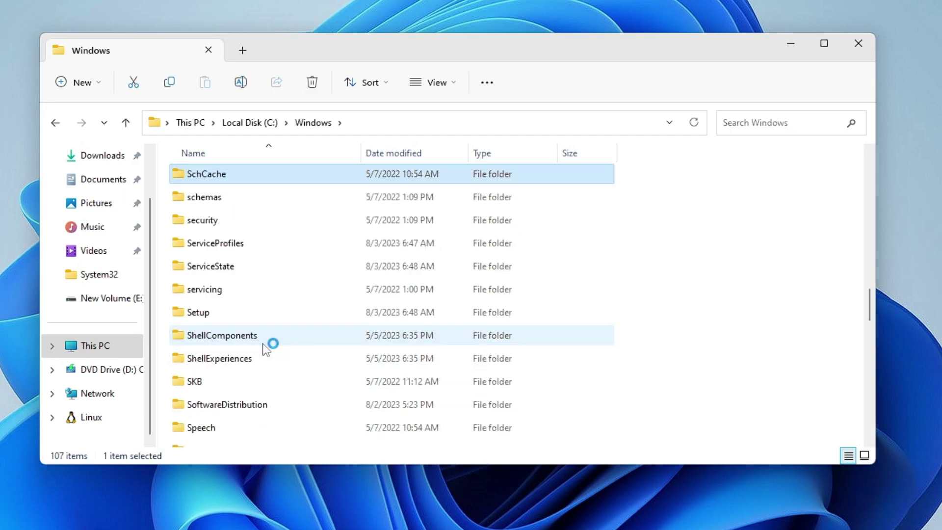
{"action": "scroll", "coordinate": [255, 323], "scroll_direction": "down", "scroll_amount": 1}
{"action": "left_click", "coordinate": [249, 340]}
{"action": "double_click", "coordinate": [248, 339]}
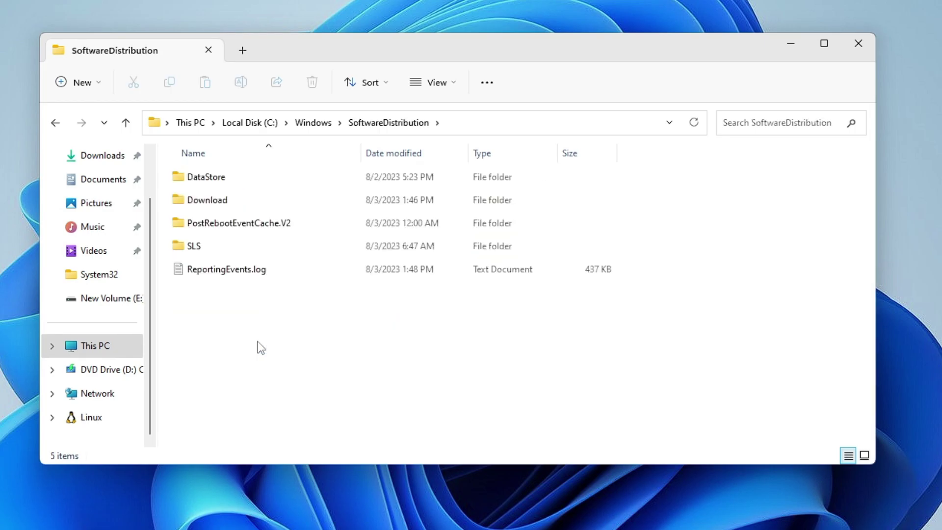
Select all items in the SoftwareDistribution folder, bring up and dismiss their delete option, and close the window
{"action": "left_click_drag", "start_coordinate": [257, 341], "coordinate": [190, 169]}
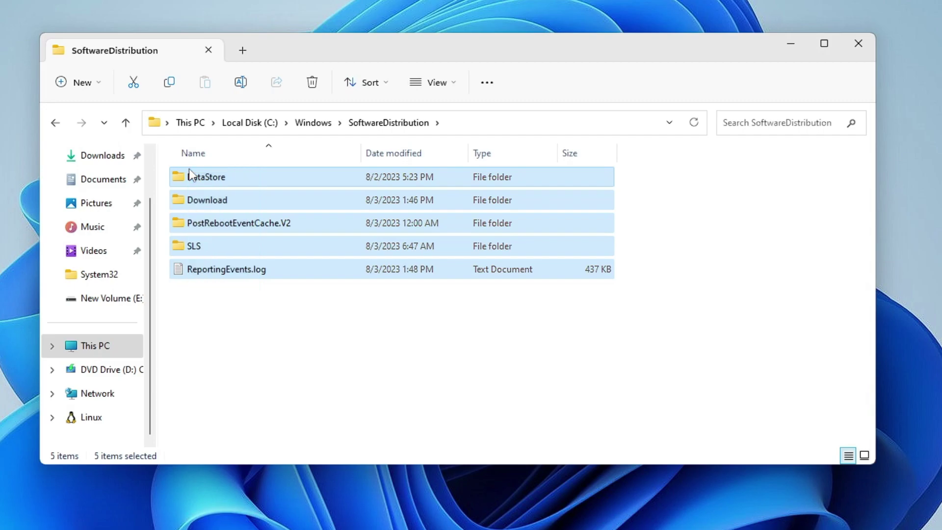
{"action": "right_click", "coordinate": [260, 178]}
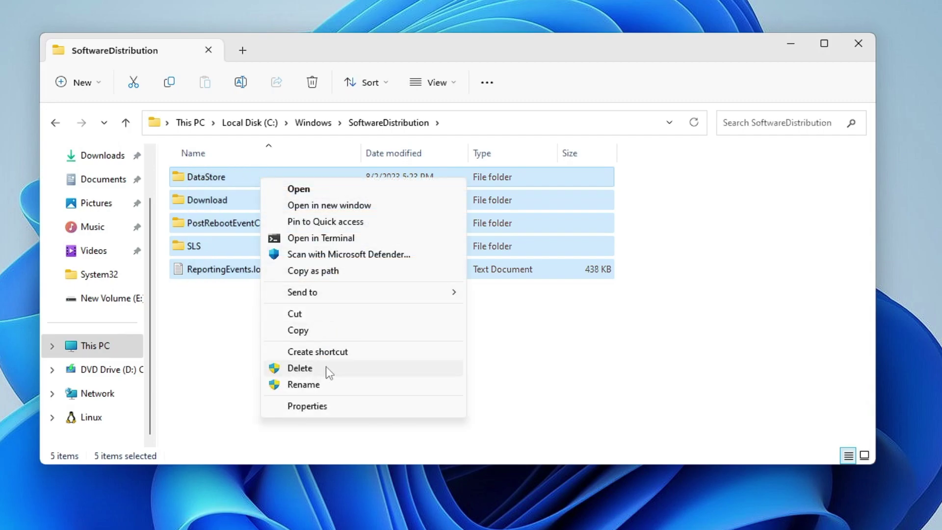
{"action": "left_click", "coordinate": [666, 348]}
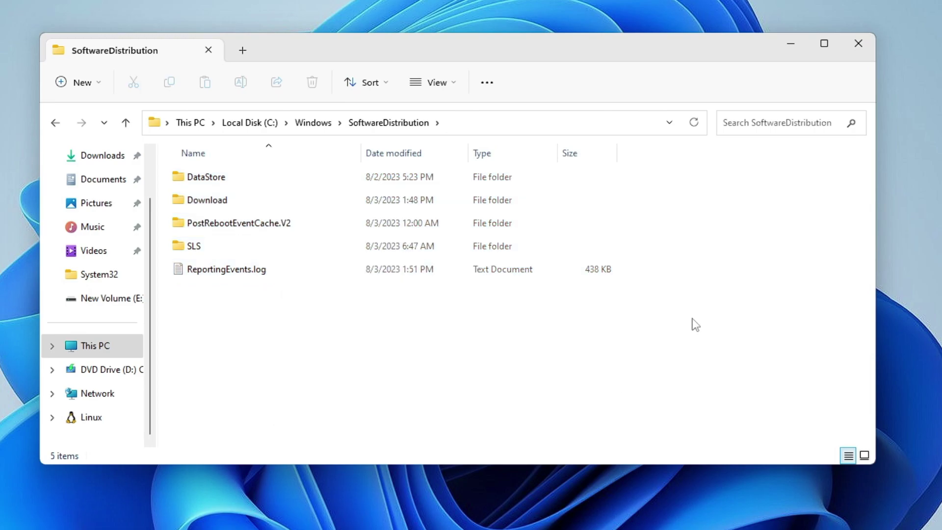
{"action": "left_click", "coordinate": [872, 51]}
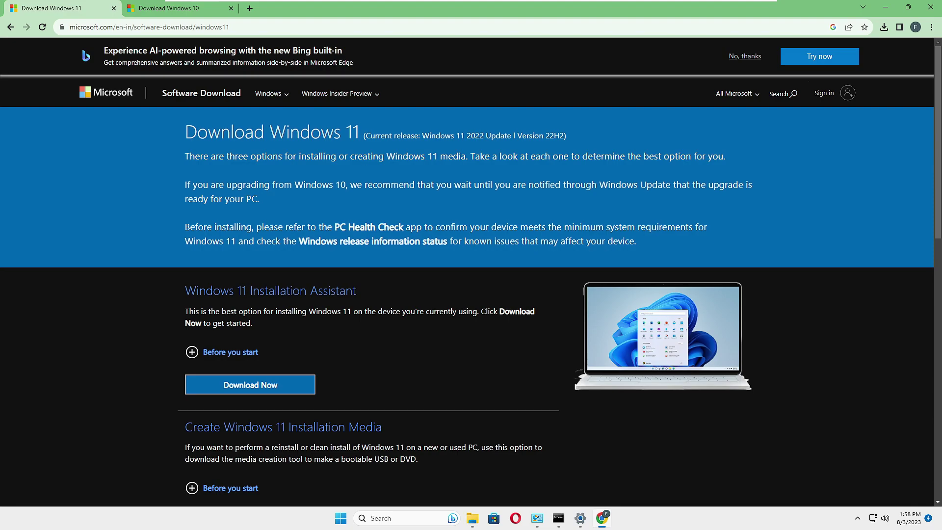
On the Download Windows 11 page, choose Windows 11 (multi-edition ISO) as the disk image and submit the selection
{"action": "scroll", "coordinate": [314, 212], "scroll_direction": "down", "scroll_amount": 7}
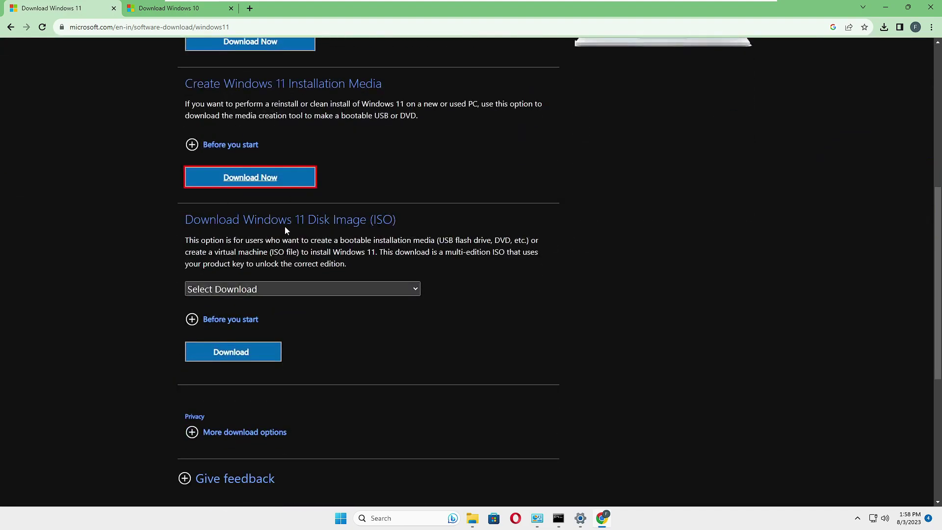
{"action": "left_click", "coordinate": [260, 288]}
{"action": "left_click", "coordinate": [246, 317]}
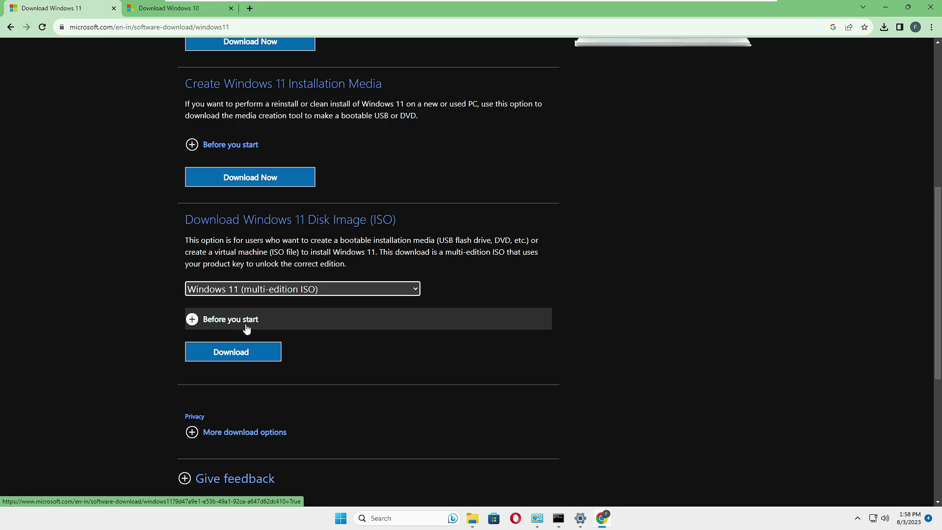
{"action": "left_click", "coordinate": [241, 352]}
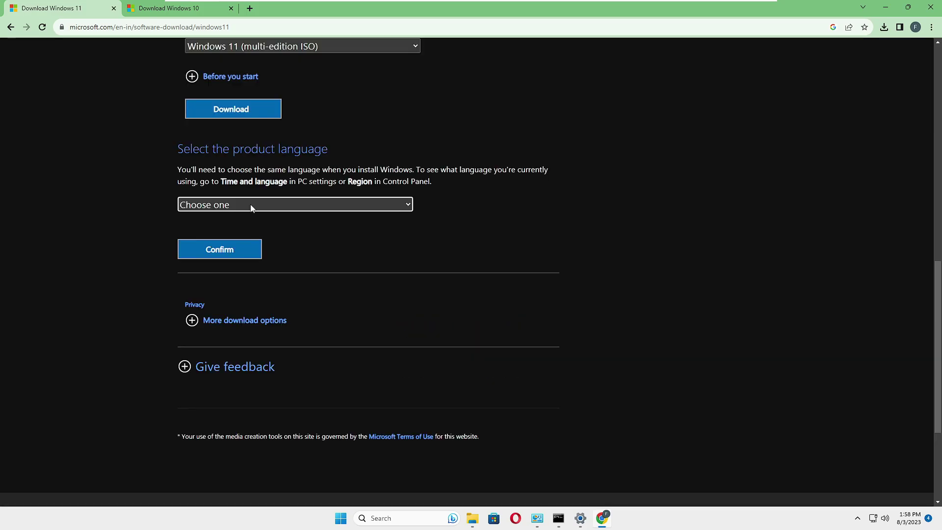
Set the product language to English (United States), confirm it and start the 64-bit Windows 11 download
{"action": "left_click", "coordinate": [250, 204]}
{"action": "left_click", "coordinate": [224, 349]}
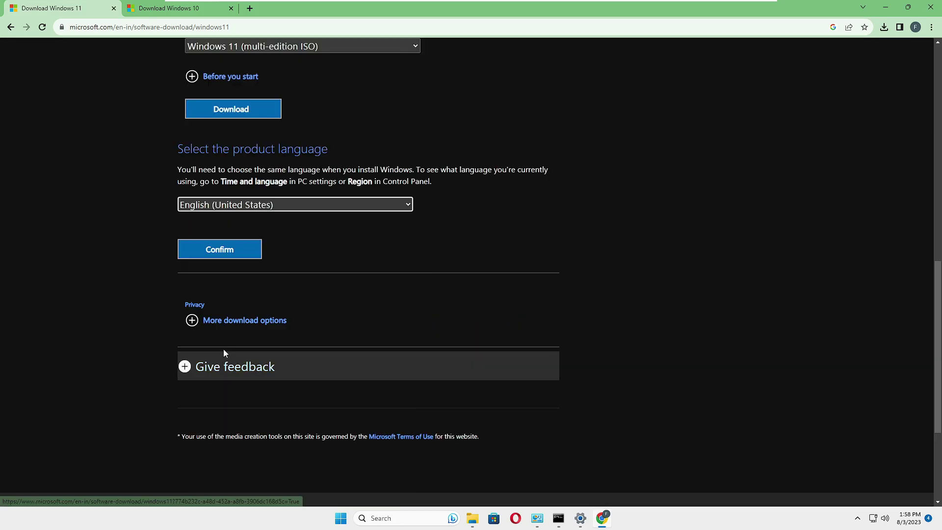
{"action": "left_click", "coordinate": [235, 253]}
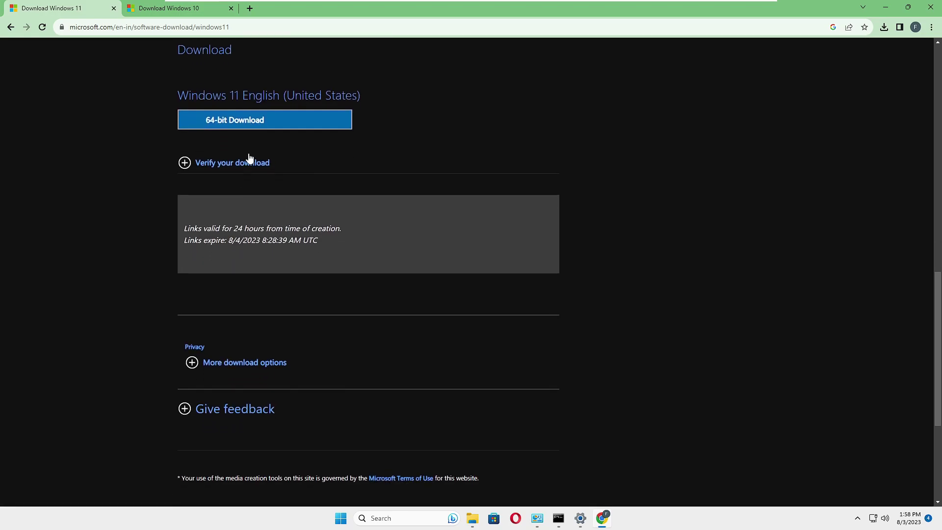
{"action": "left_click", "coordinate": [239, 122]}
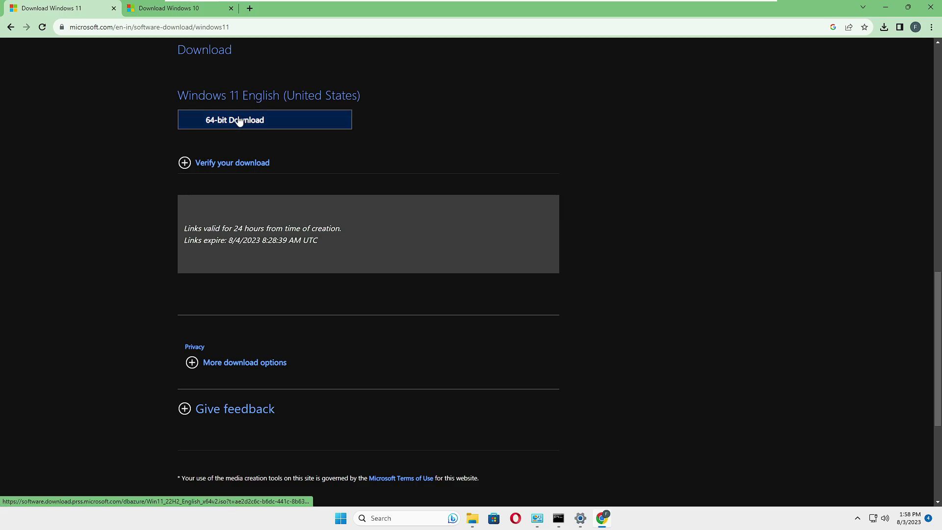
On the Download Windows 10 page, open the browser's developer tools and show the Network conditions tool
{"action": "left_click", "coordinate": [171, 12]}
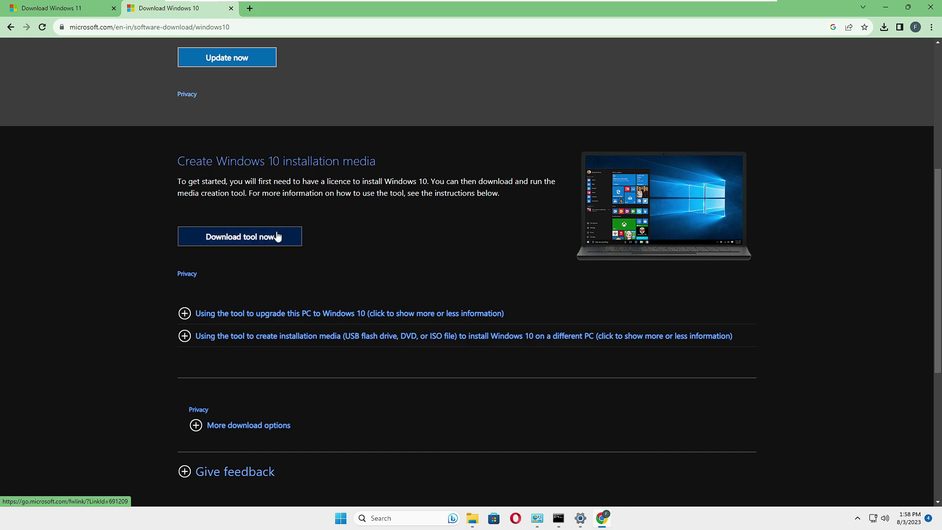
{"action": "left_click", "coordinate": [929, 32]}
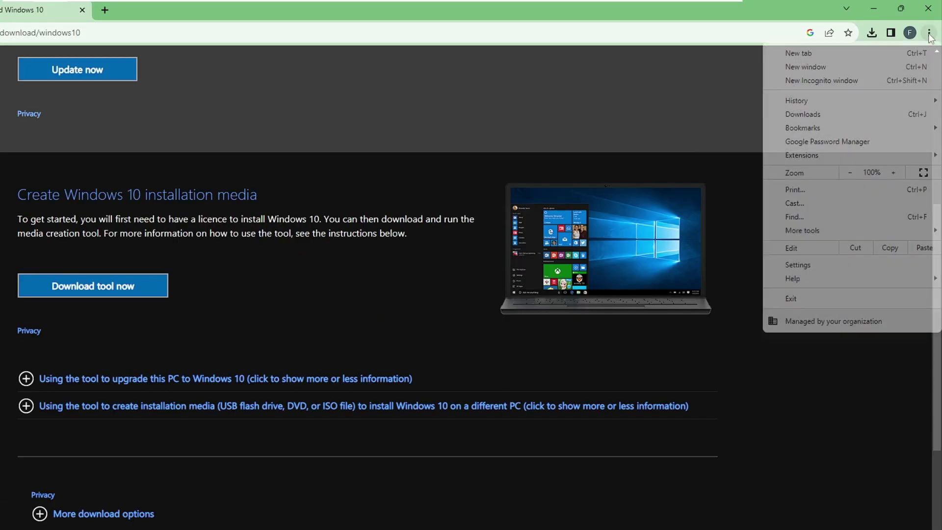
{"action": "mouse_move", "coordinate": [825, 230]}
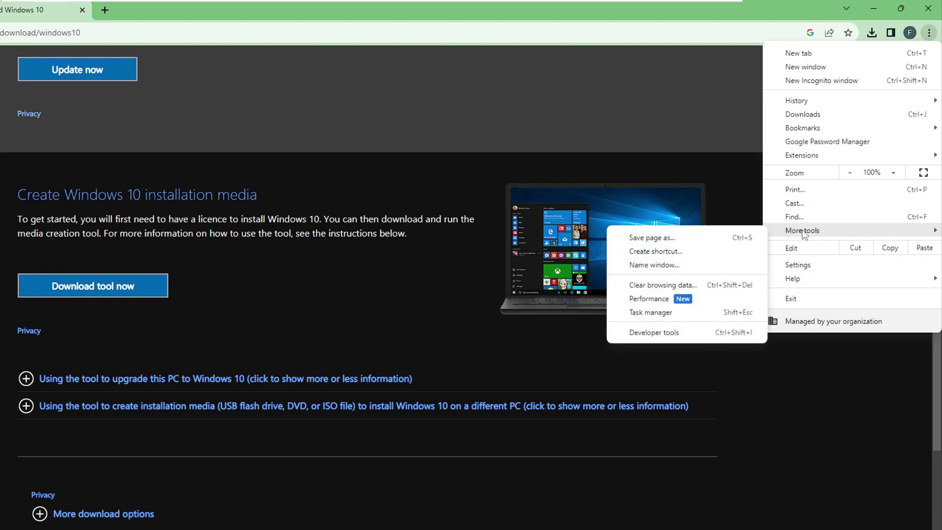
{"action": "left_click", "coordinate": [660, 333]}
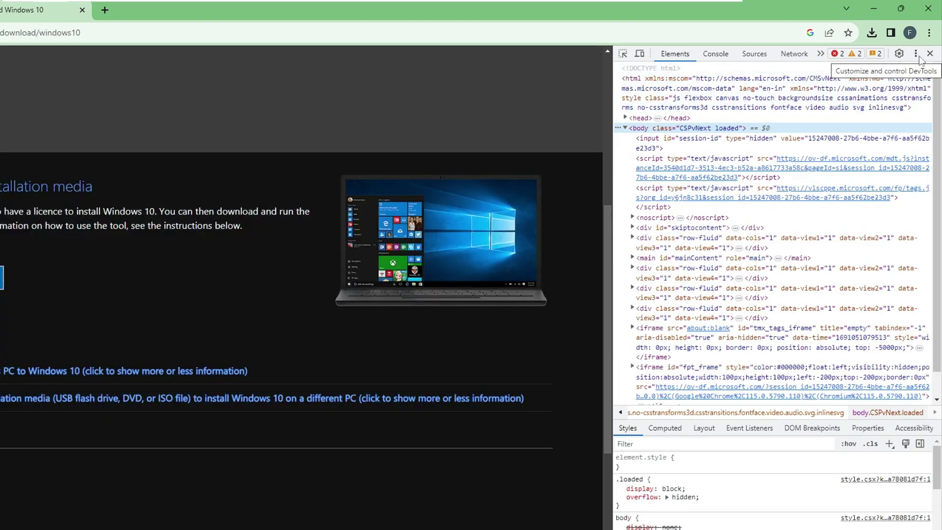
{"action": "left_click", "coordinate": [915, 54]}
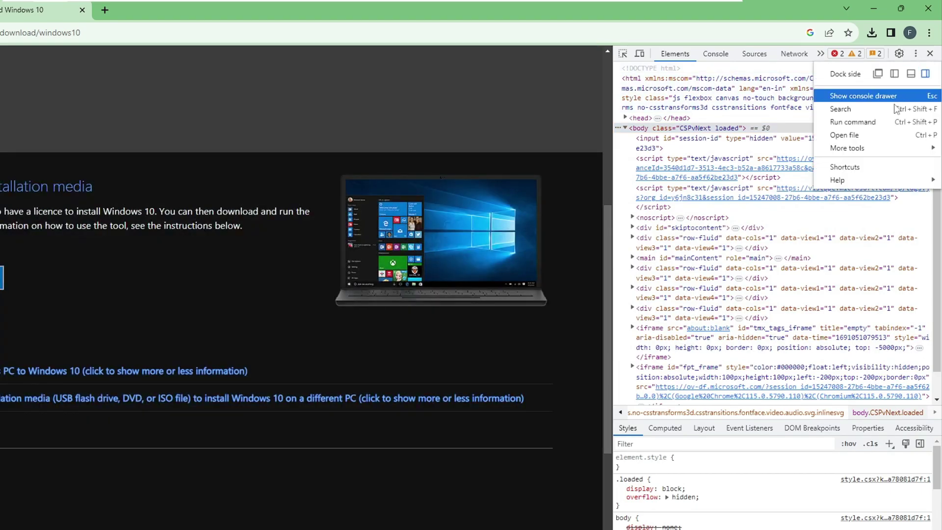
{"action": "mouse_move", "coordinate": [875, 147]}
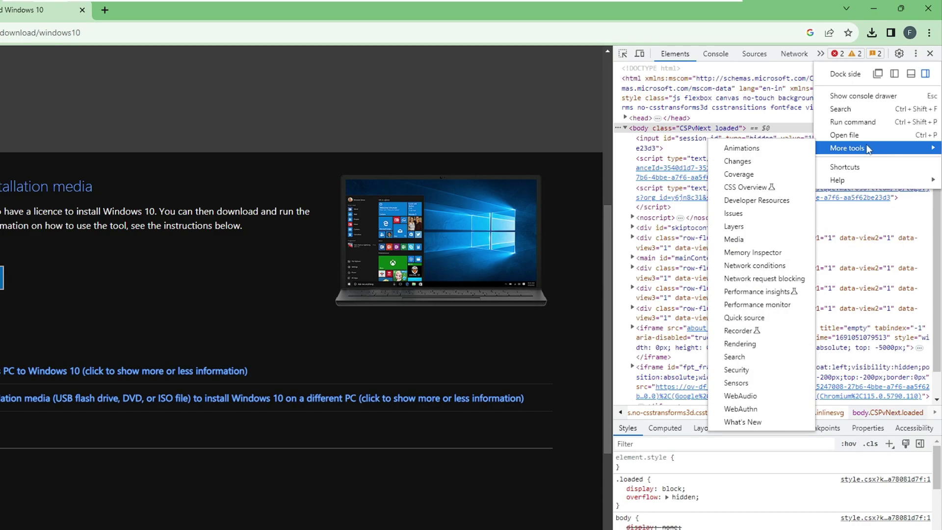
{"action": "left_click", "coordinate": [746, 265]}
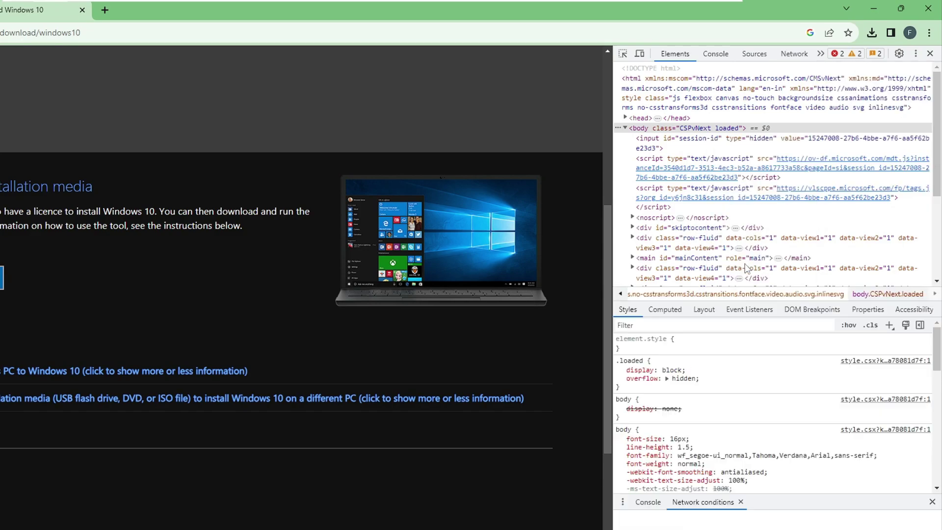
Turn off the browser default user agent, choose Chrome — Chrome OS instead and reload the Windows 10 download page
{"action": "scroll", "coordinate": [775, 521], "scroll_direction": "down", "scroll_amount": 2}
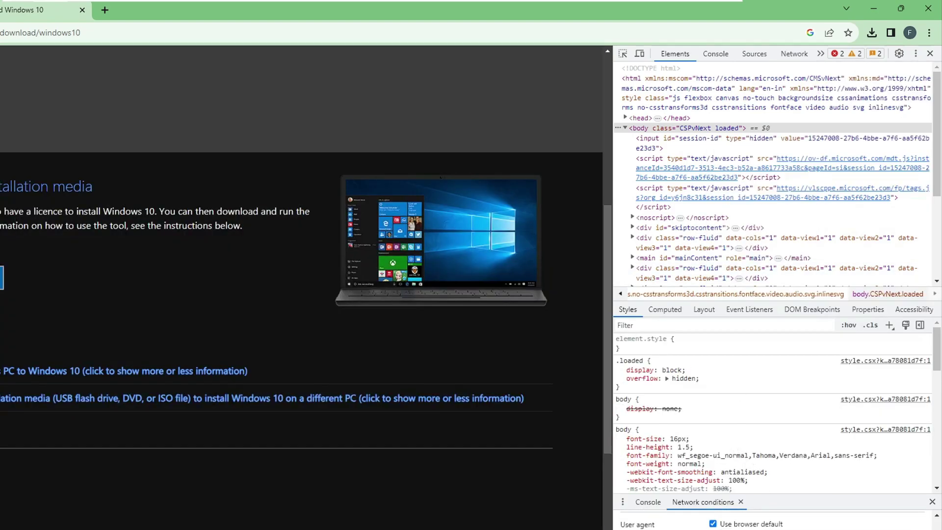
{"action": "left_click", "coordinate": [741, 525]}
{"action": "left_click", "coordinate": [742, 527]}
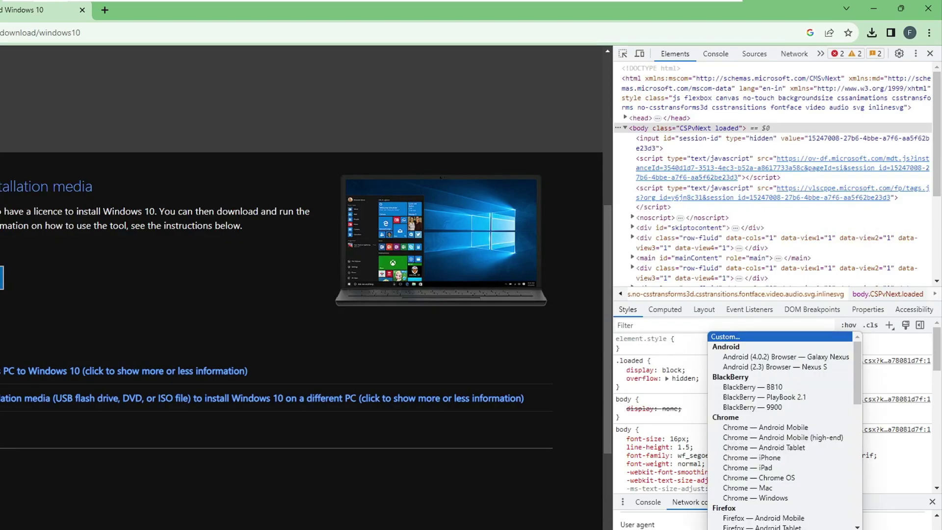
{"action": "left_click", "coordinate": [756, 478]}
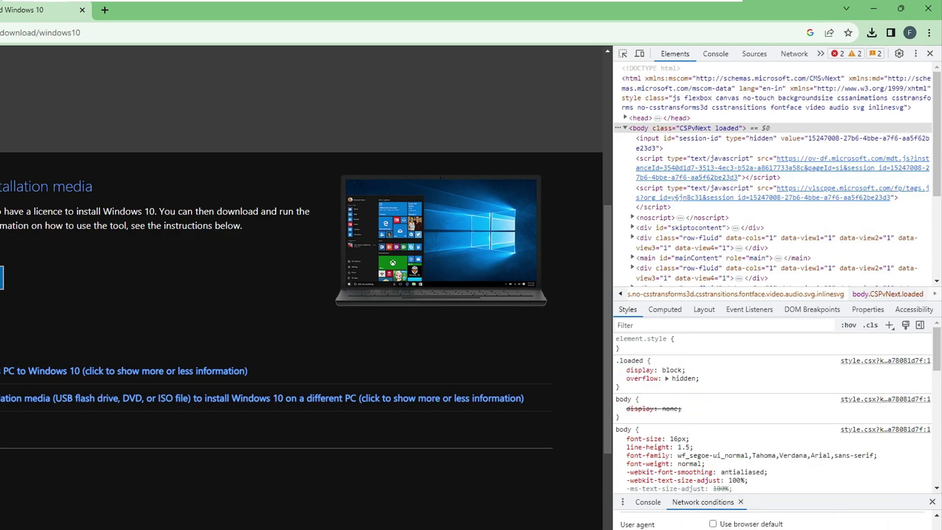
{"action": "key", "text": "F5"}
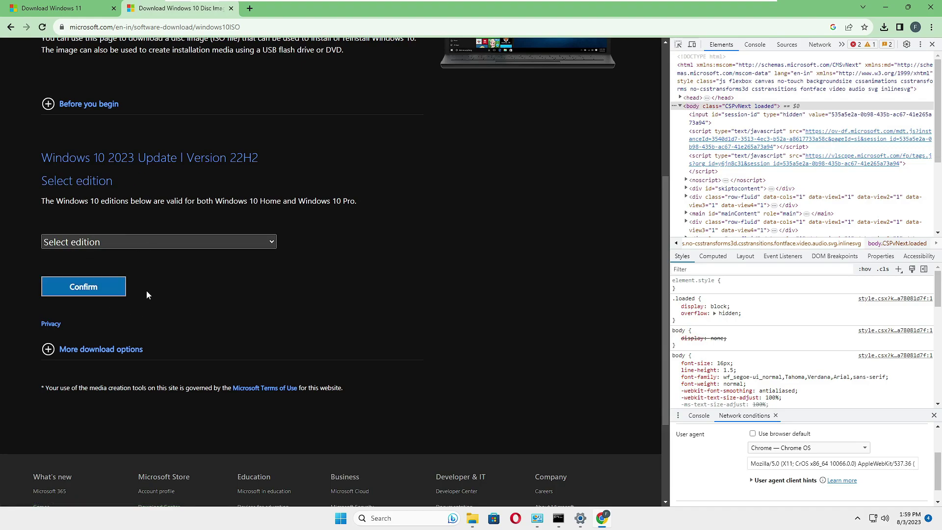
Mount Win11_22H2_English_x64v2.iso from the Downloads folder and run its setup.exe, allowing it to make changes to the device
{"action": "key", "text": "super+d"}
{"action": "mouse_move", "coordinate": [472, 515]}
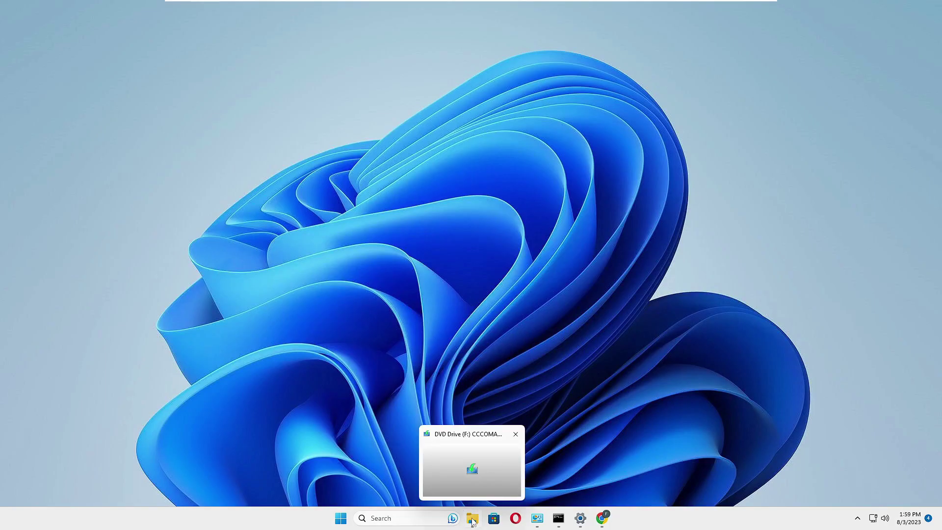
{"action": "left_click", "coordinate": [478, 490]}
{"action": "left_click", "coordinate": [243, 268]}
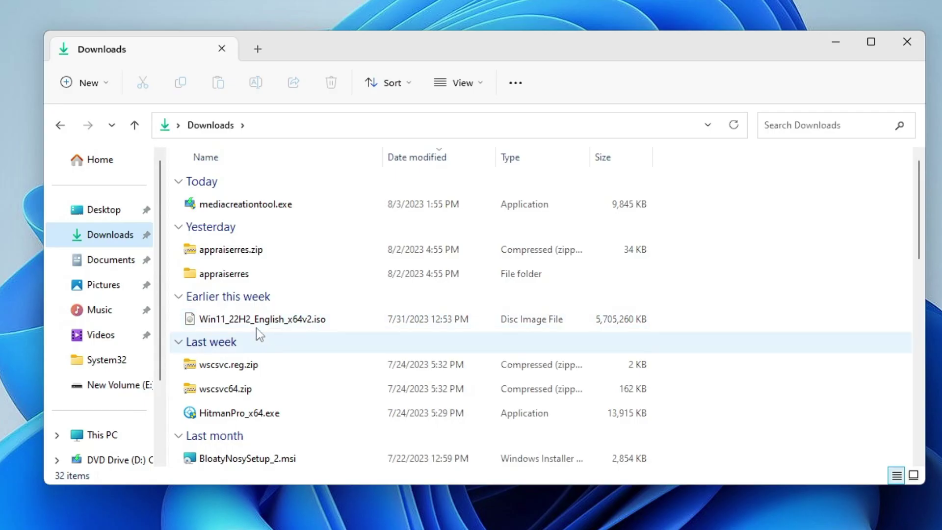
{"action": "double_click", "coordinate": [257, 325]}
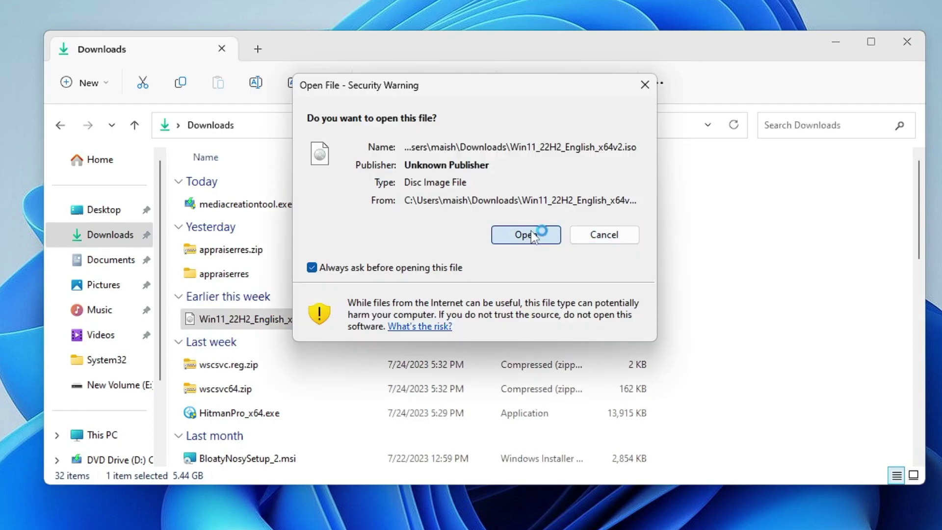
{"action": "left_click", "coordinate": [533, 234]}
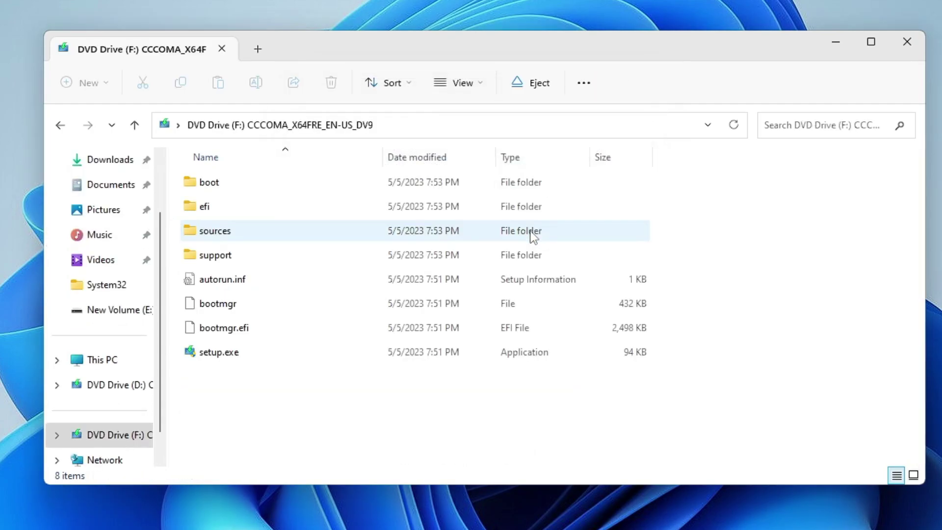
{"action": "double_click", "coordinate": [240, 353]}
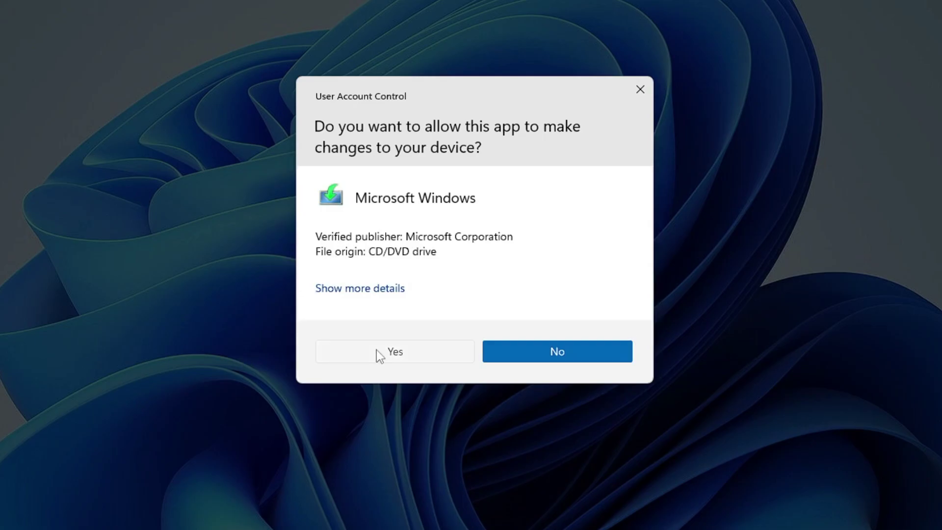
{"action": "left_click", "coordinate": [378, 353]}
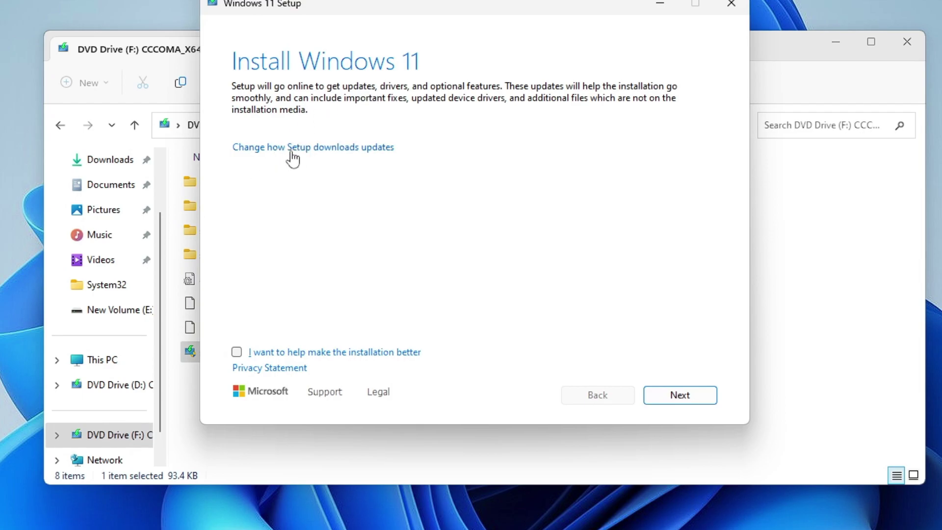
In Windows 11 Setup, choose Not right now for downloading updates, accept the license terms and continue to the Ready to install page
{"action": "left_click", "coordinate": [317, 151]}
{"action": "left_click", "coordinate": [278, 175]}
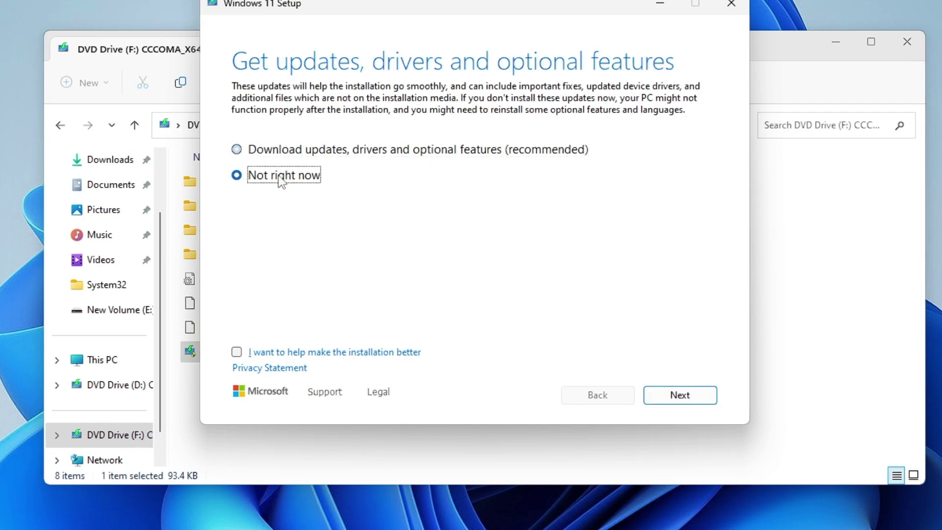
{"action": "left_click", "coordinate": [671, 397]}
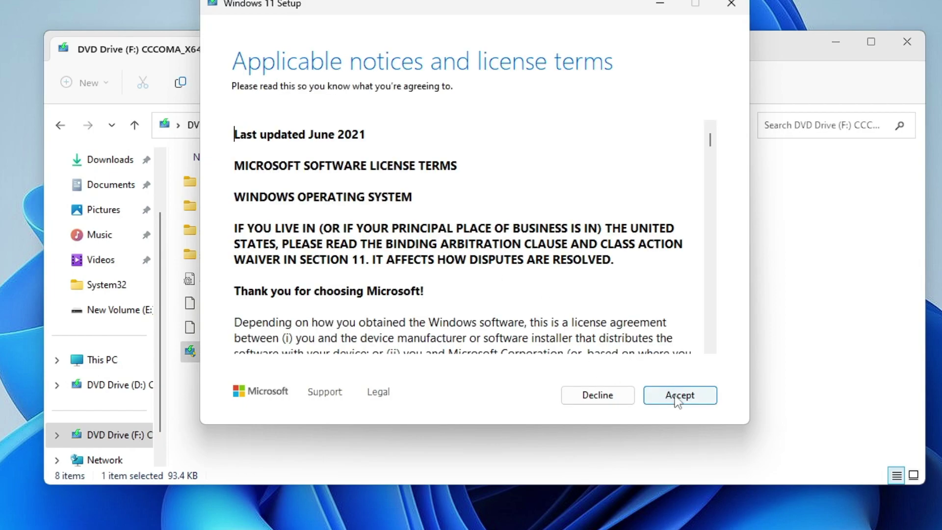
{"action": "left_click", "coordinate": [680, 399]}
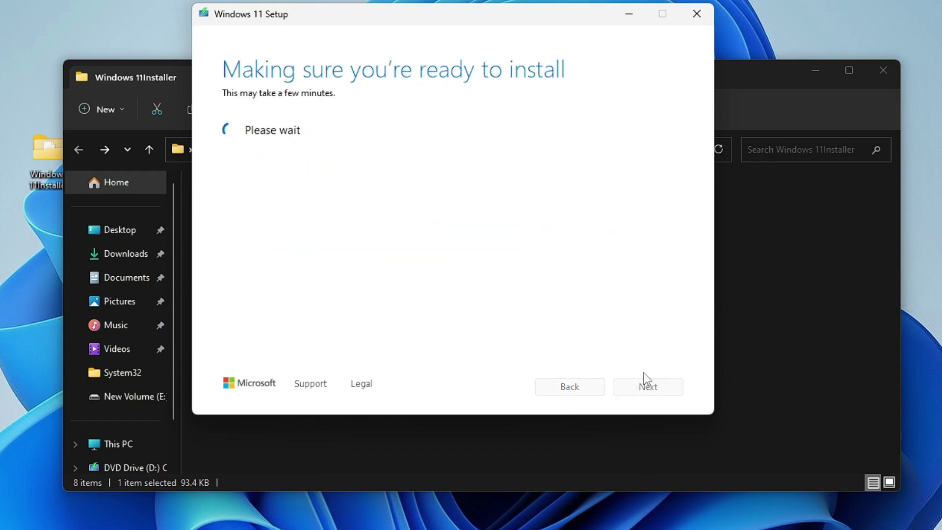
{"action": "left_click", "coordinate": [648, 386]}
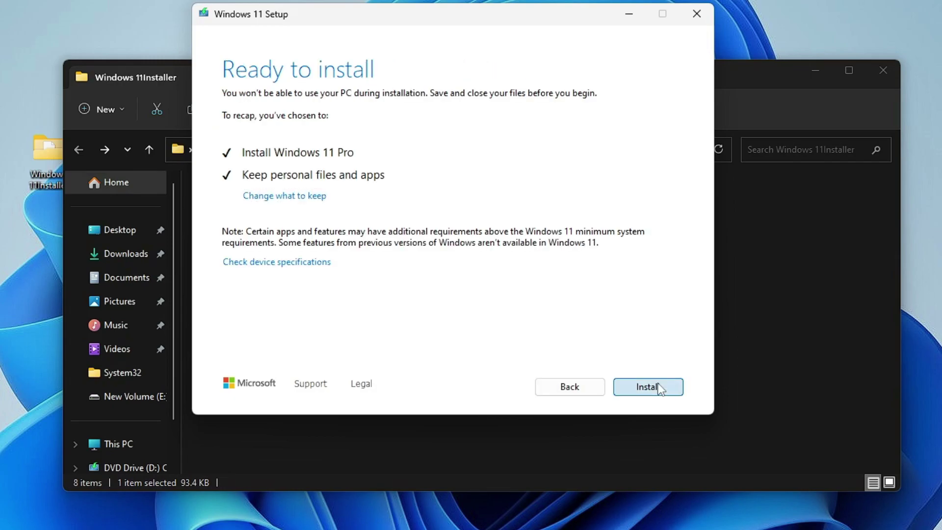